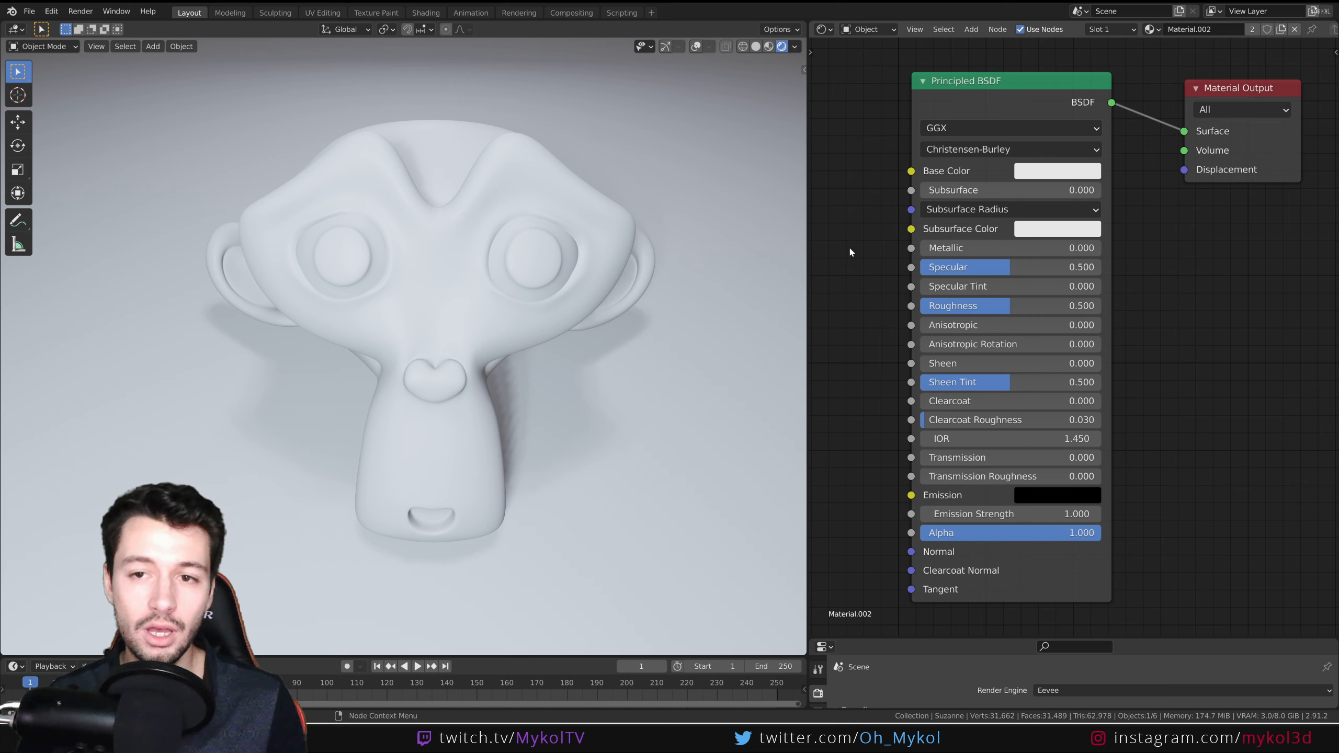
Shift the Principled BSDF node slightly away from the Material Output and set its Base Color to teal, about H 0.473, S 0.360, V 0.764.
left_click_drag(960, 91, 938, 83)
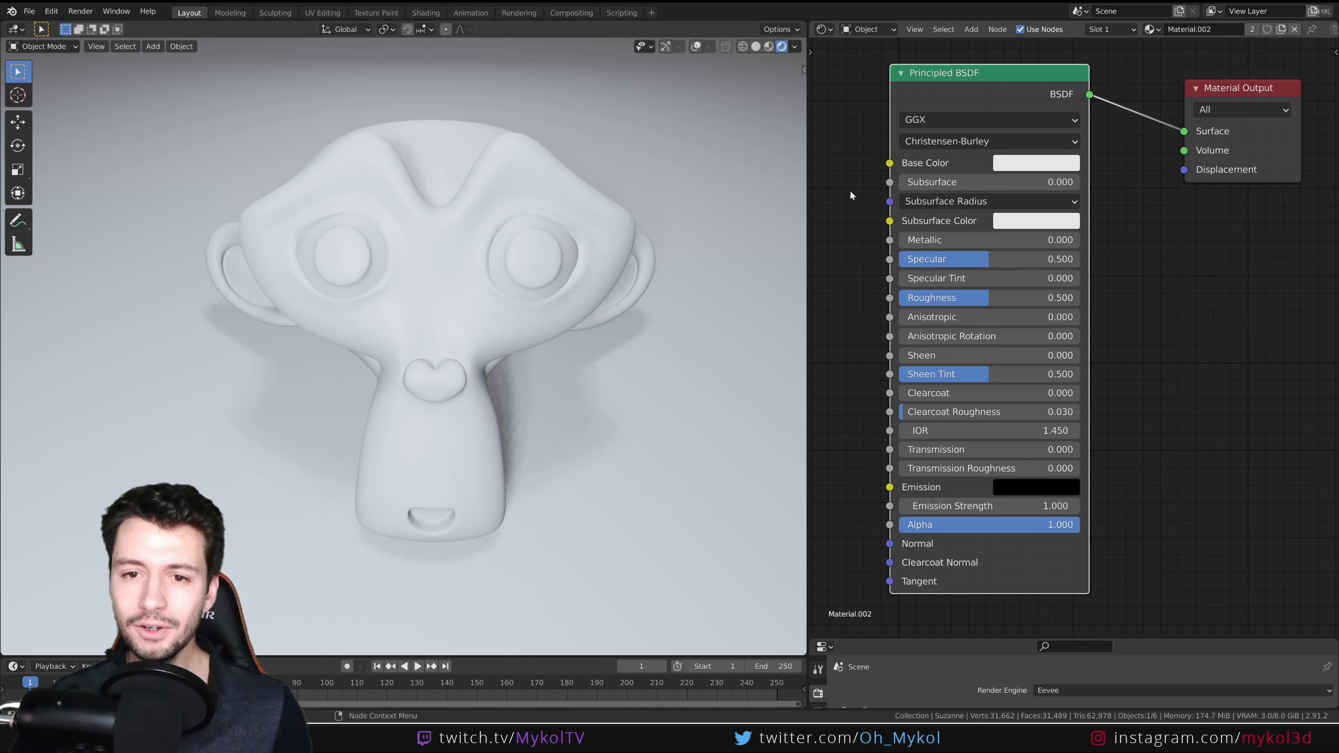
left_click(1018, 167)
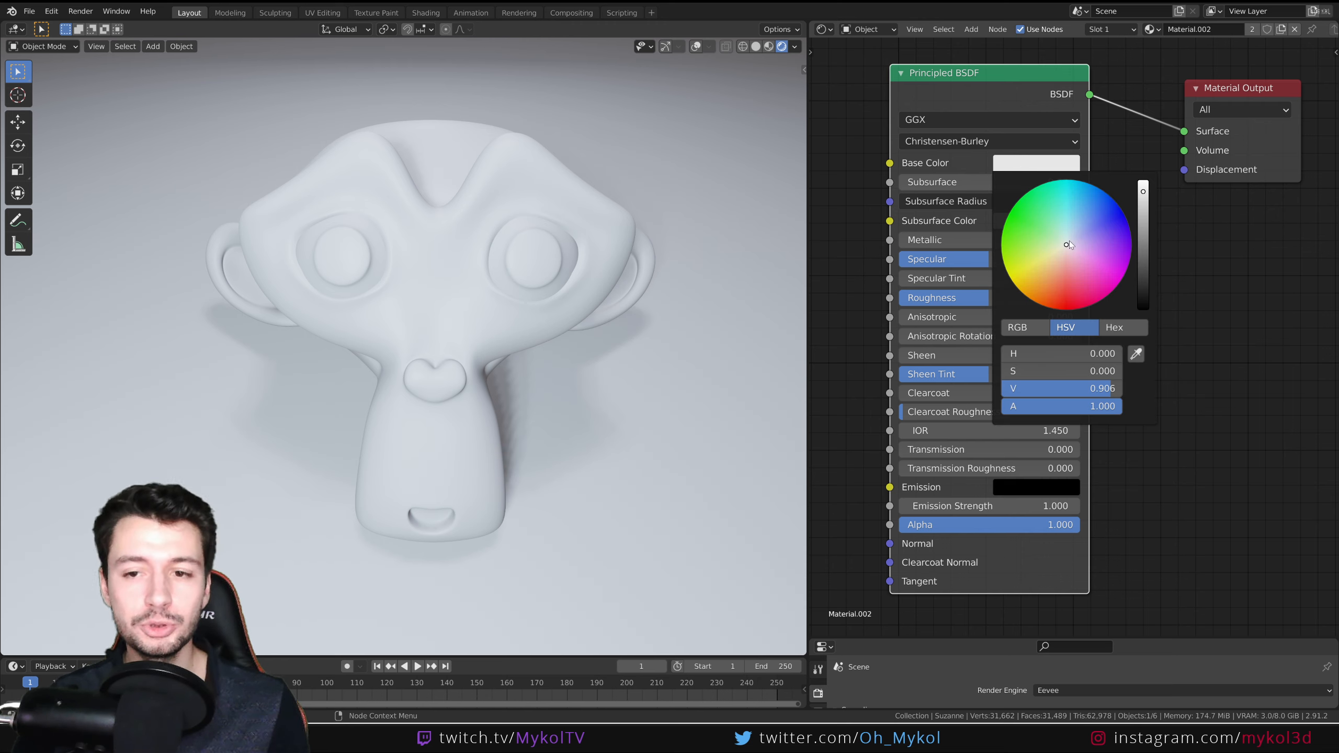
mouse_move(1067, 244)
left_mouse_down()
mouse_move(1034, 216)
mouse_move(1070, 260)
mouse_move(1060, 219)
mouse_move(1068, 246)
left_mouse_up()
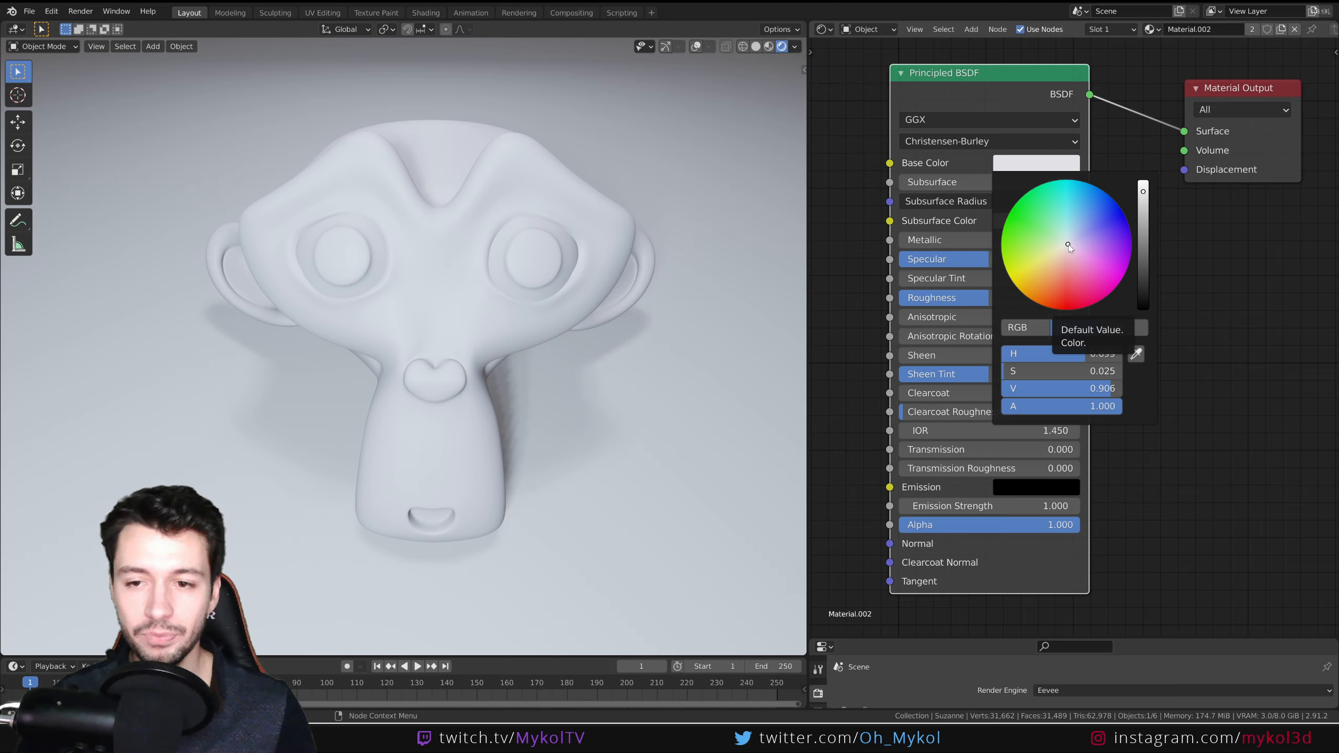
mouse_move(1069, 248)
left_mouse_down()
mouse_move(1052, 232)
mouse_move(1063, 239)
left_mouse_up()
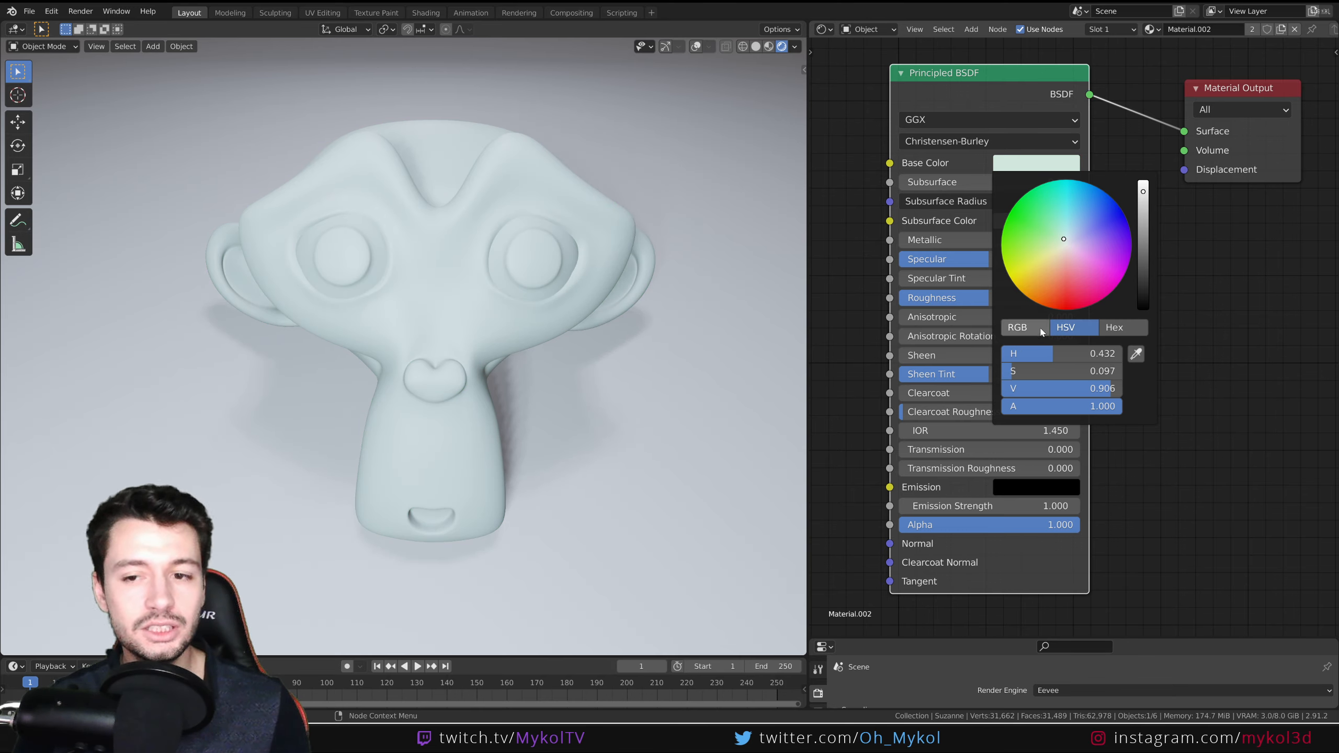
mouse_move(1143, 194)
left_mouse_down()
mouse_move(1143, 282)
mouse_move(1143, 210)
left_mouse_up()
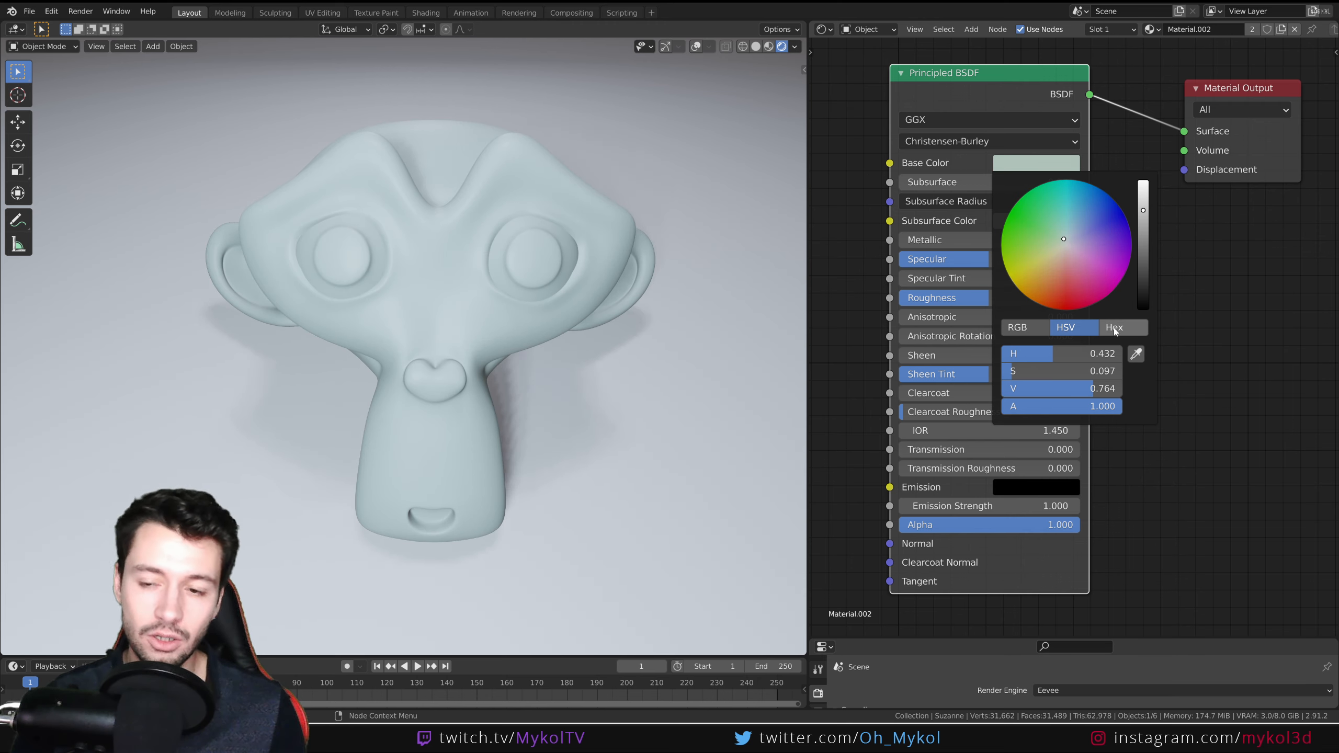
mouse_move(1065, 239)
left_mouse_down()
mouse_move(1048, 218)
mouse_move(1063, 228)
left_mouse_up()
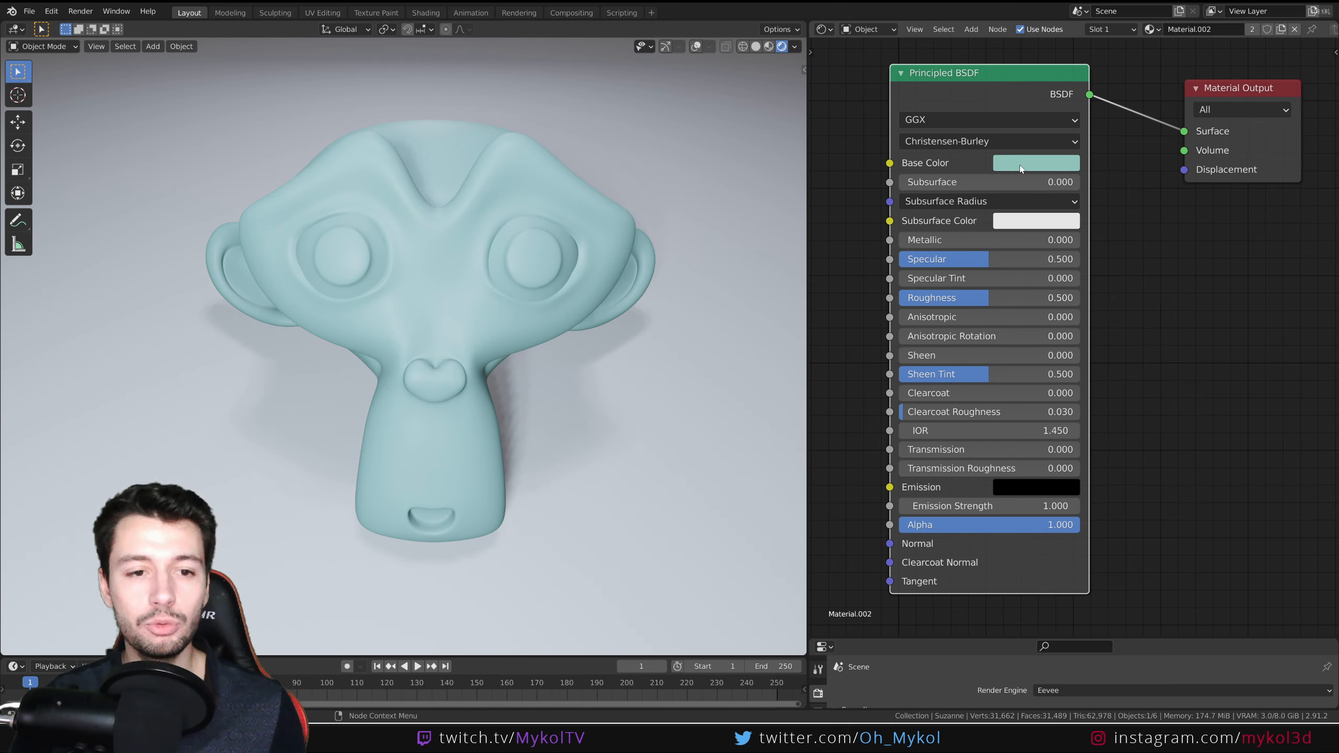
Set the Base Color to a nearly neutral light grey, about H 0.625, S 0.026, V 0.764.
left_click(1021, 169)
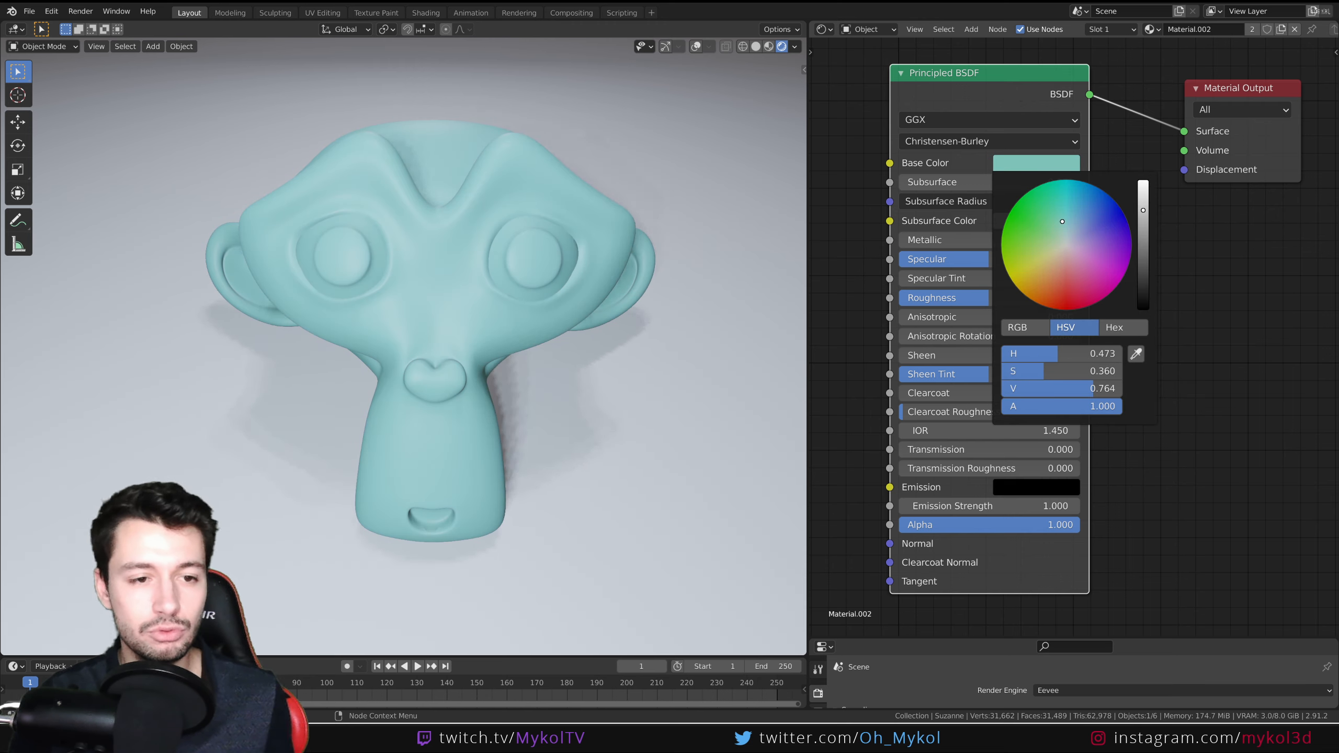
left_click_drag(1063, 222, 1066, 243)
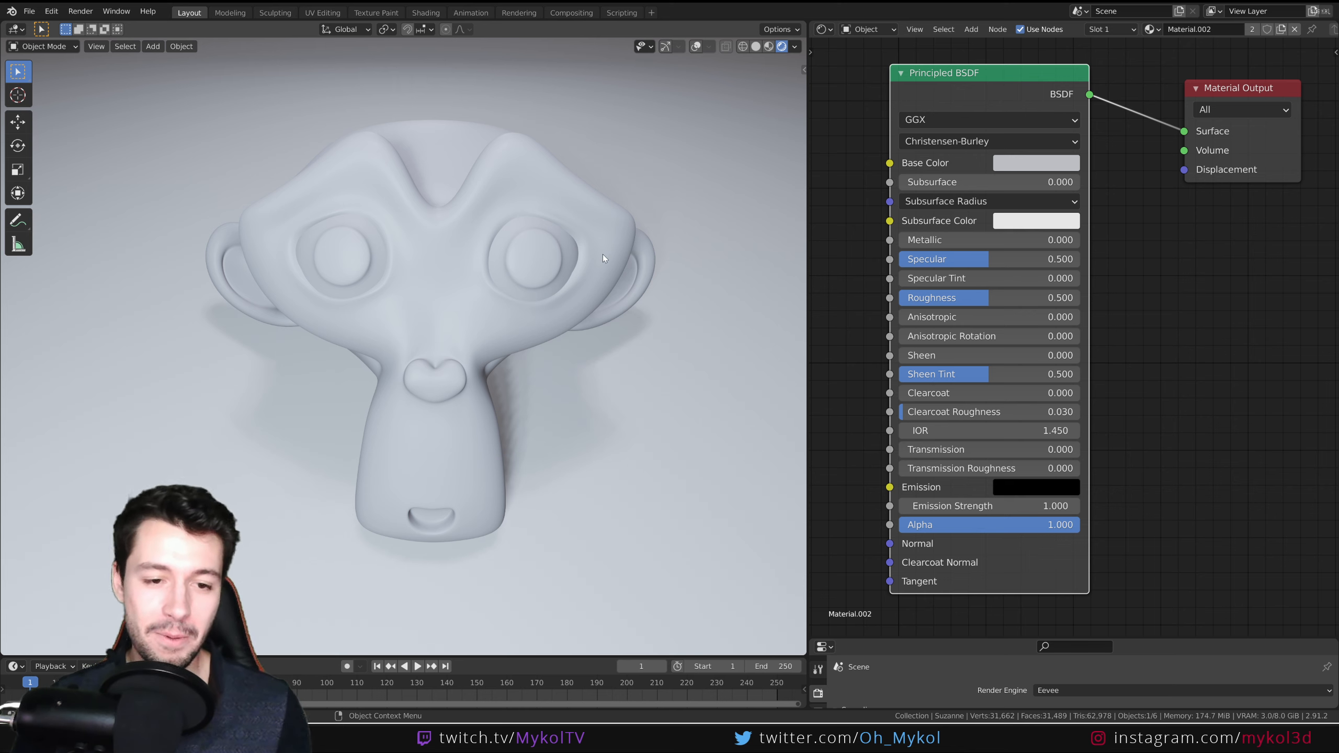
Show gizmos and overlays in the top view and annotate a thin slab beside the head with an arrow reflecting off its lower edge.
middle_click_drag(603, 254, 304, 480)
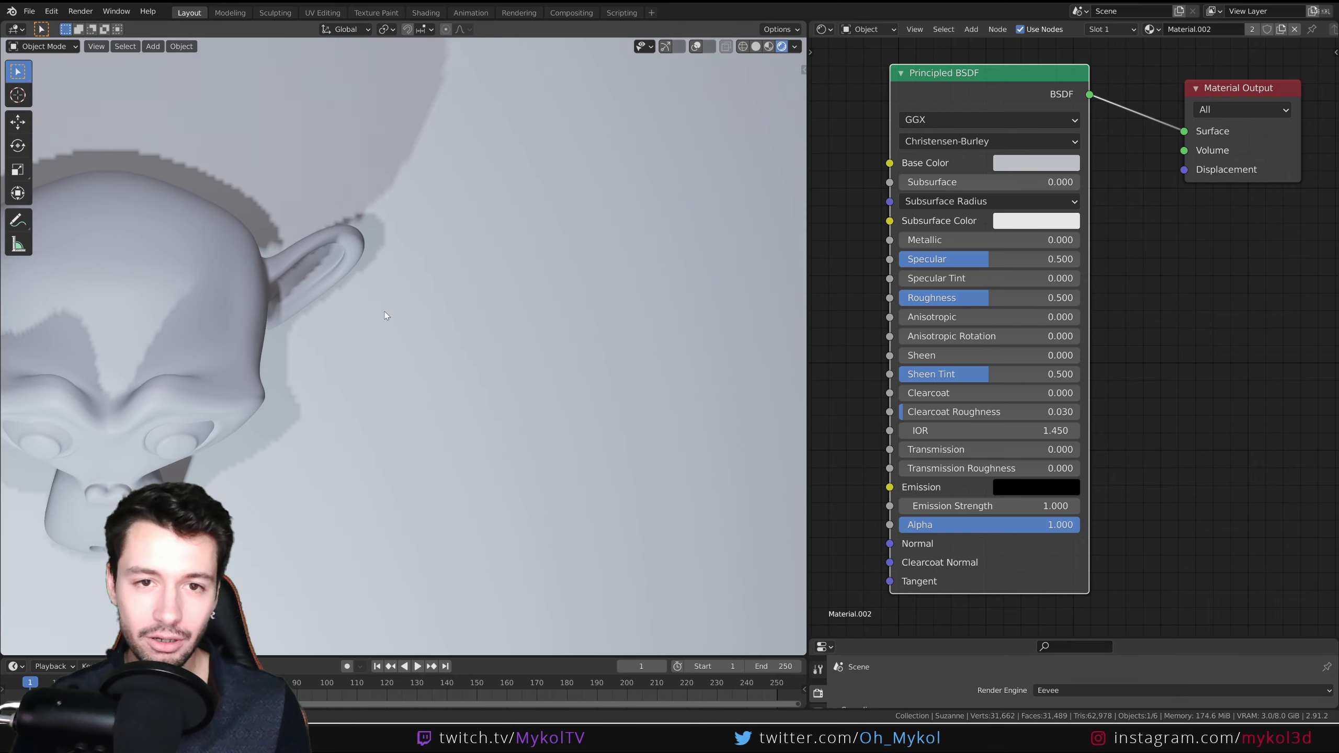
left_click(665, 46)
left_click(696, 47)
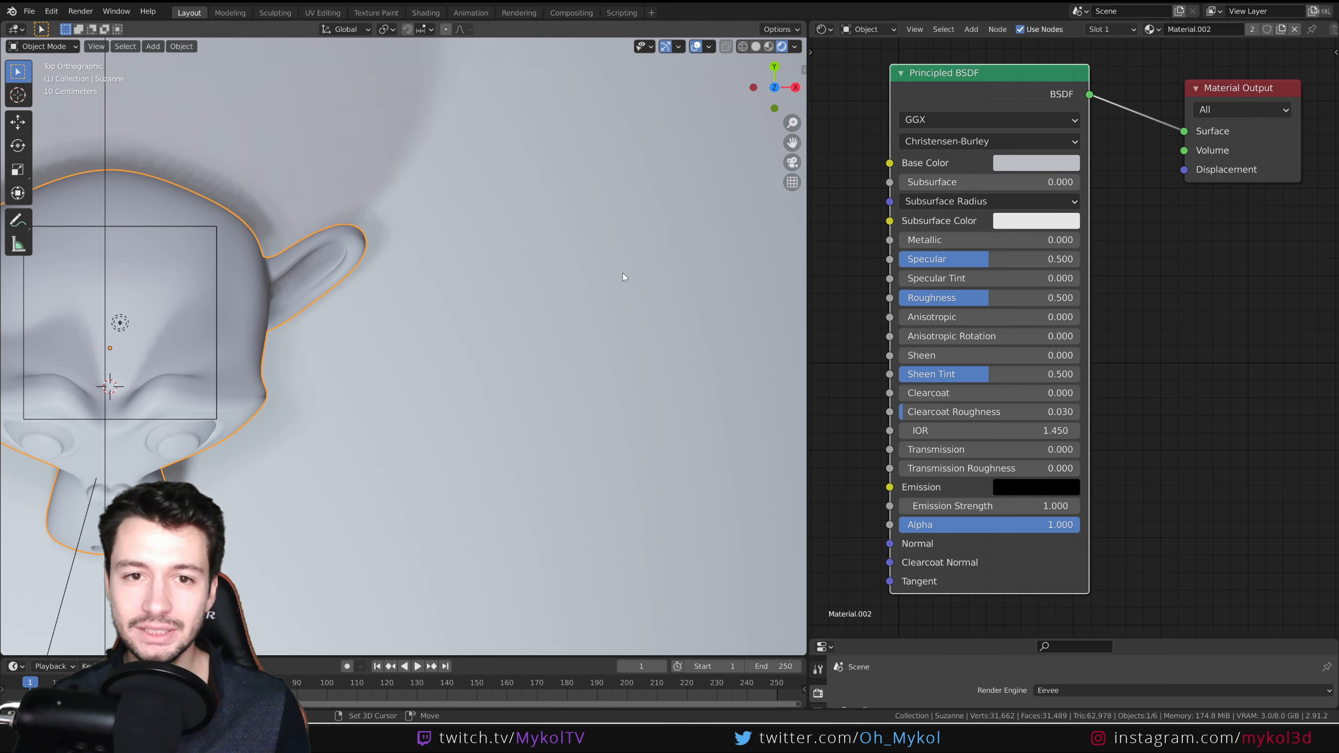
mouse_move(444, 267)
left_mouse_down()
mouse_move(683, 265)
mouse_move(681, 285)
mouse_move(508, 293)
mouse_move(444, 266)
left_mouse_up()
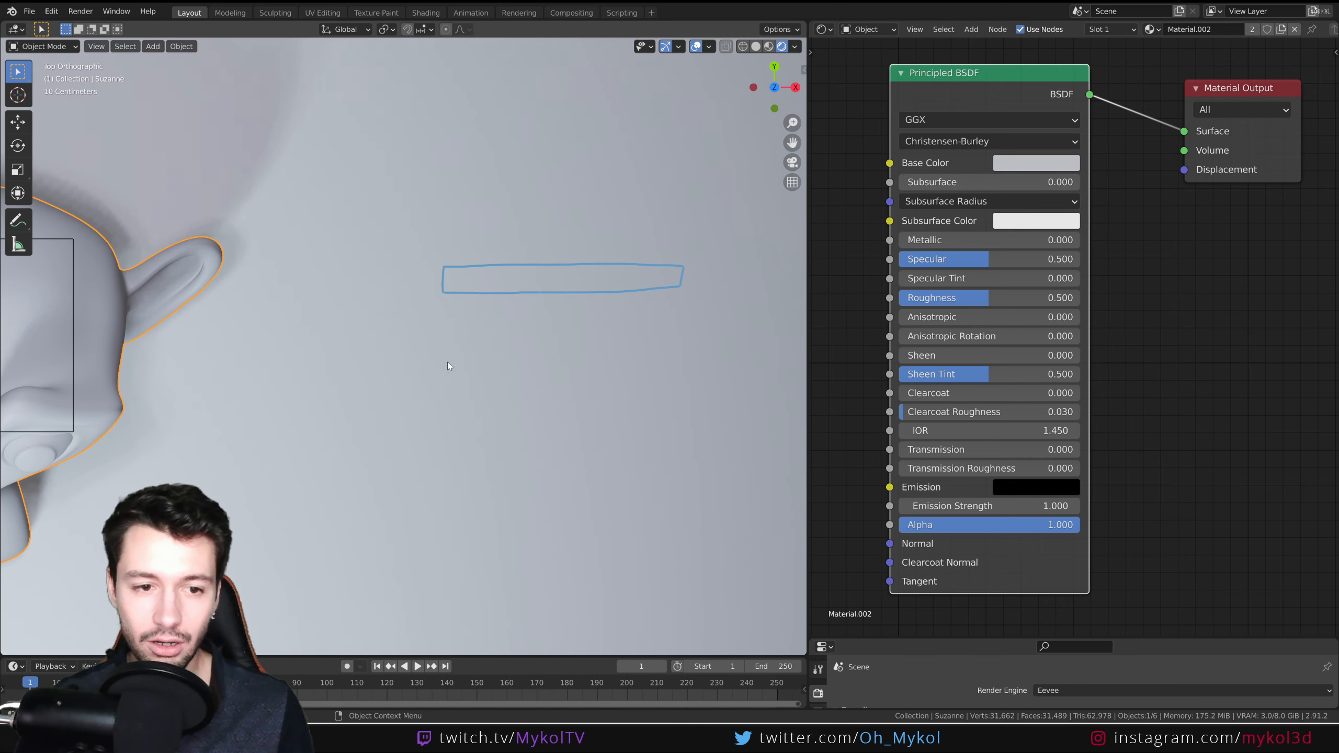
mouse_move(476, 366)
left_mouse_down()
mouse_move(586, 293)
mouse_move(660, 337)
mouse_move(648, 324)
mouse_move(648, 341)
left_mouse_up()
Undo the reflected arrow and annotate a light path that enters the slab, scatters inside and exits through the far side.
key("ctrl+z")
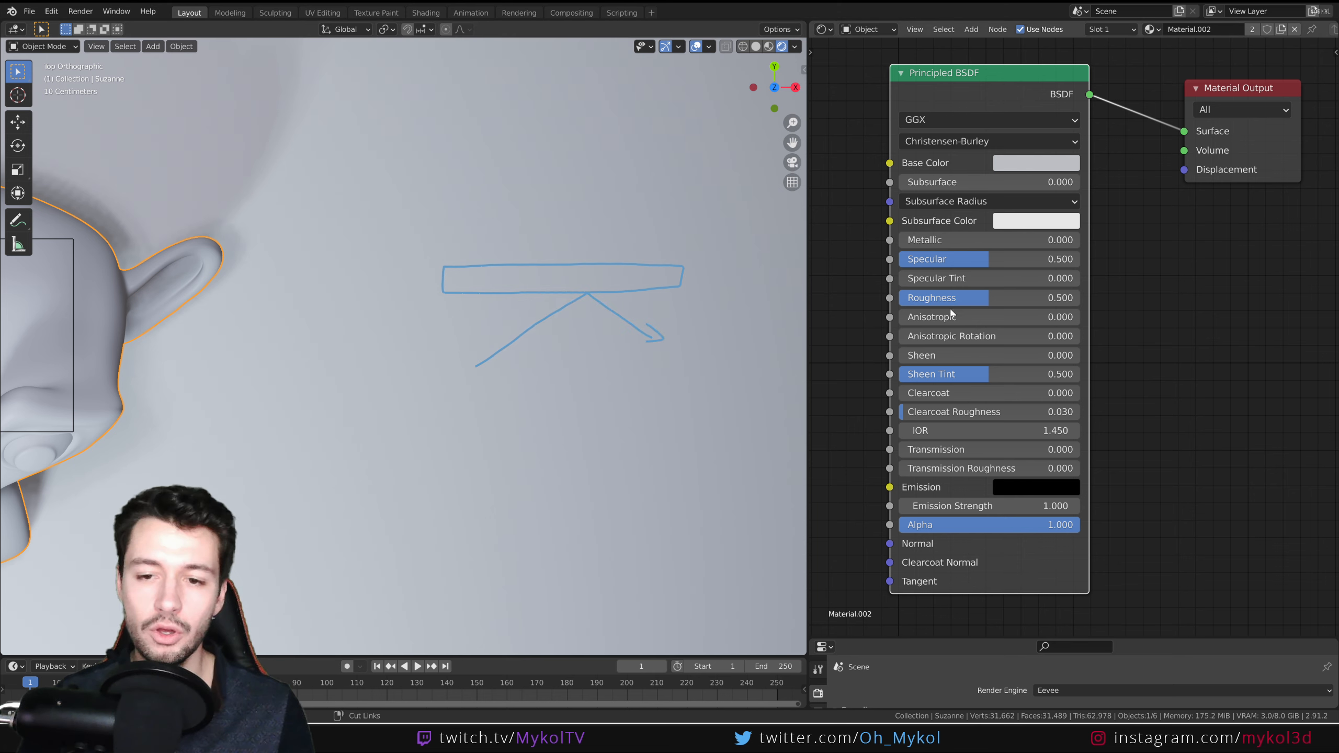
key("ctrl+z")
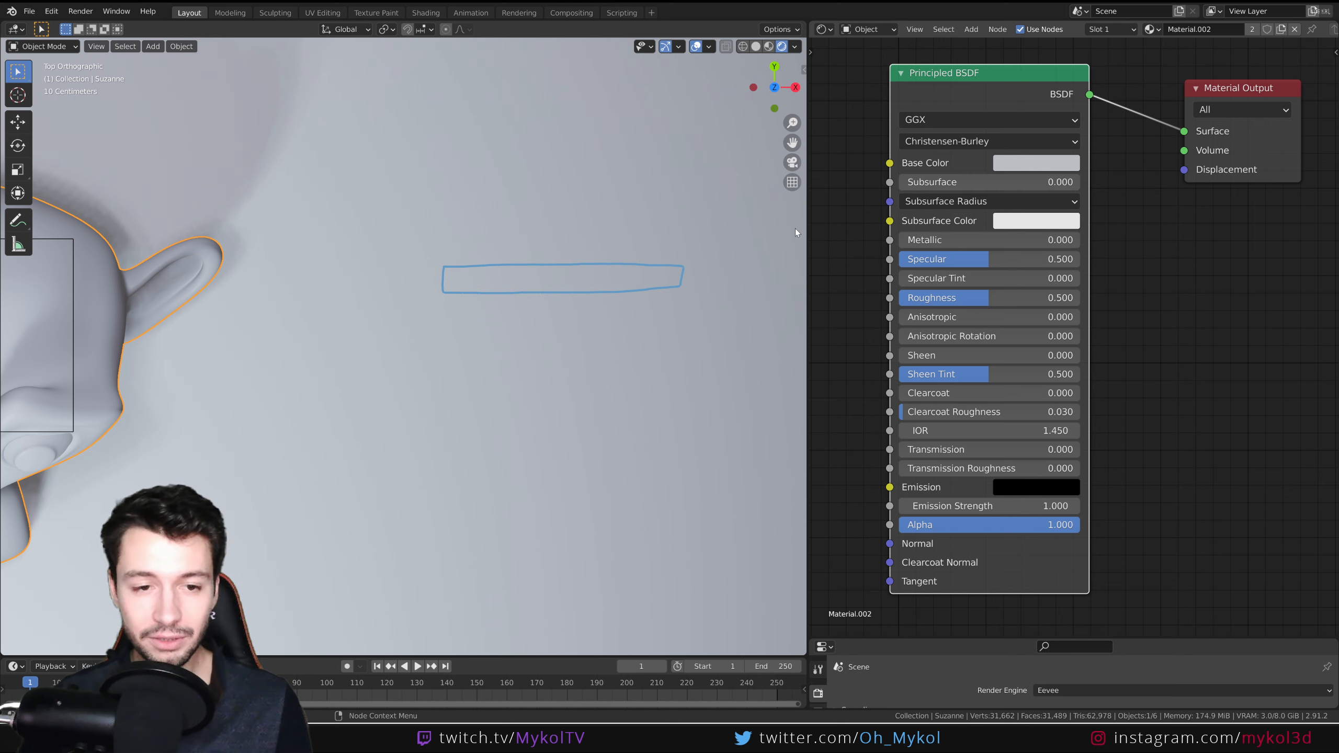
mouse_move(472, 381)
left_mouse_down()
mouse_move(602, 293)
mouse_move(620, 257)
mouse_move(580, 288)
mouse_move(607, 274)
mouse_move(580, 268)
mouse_move(623, 281)
mouse_move(598, 281)
mouse_move(609, 256)
mouse_move(545, 192)
mouse_move(563, 193)
left_mouse_up()
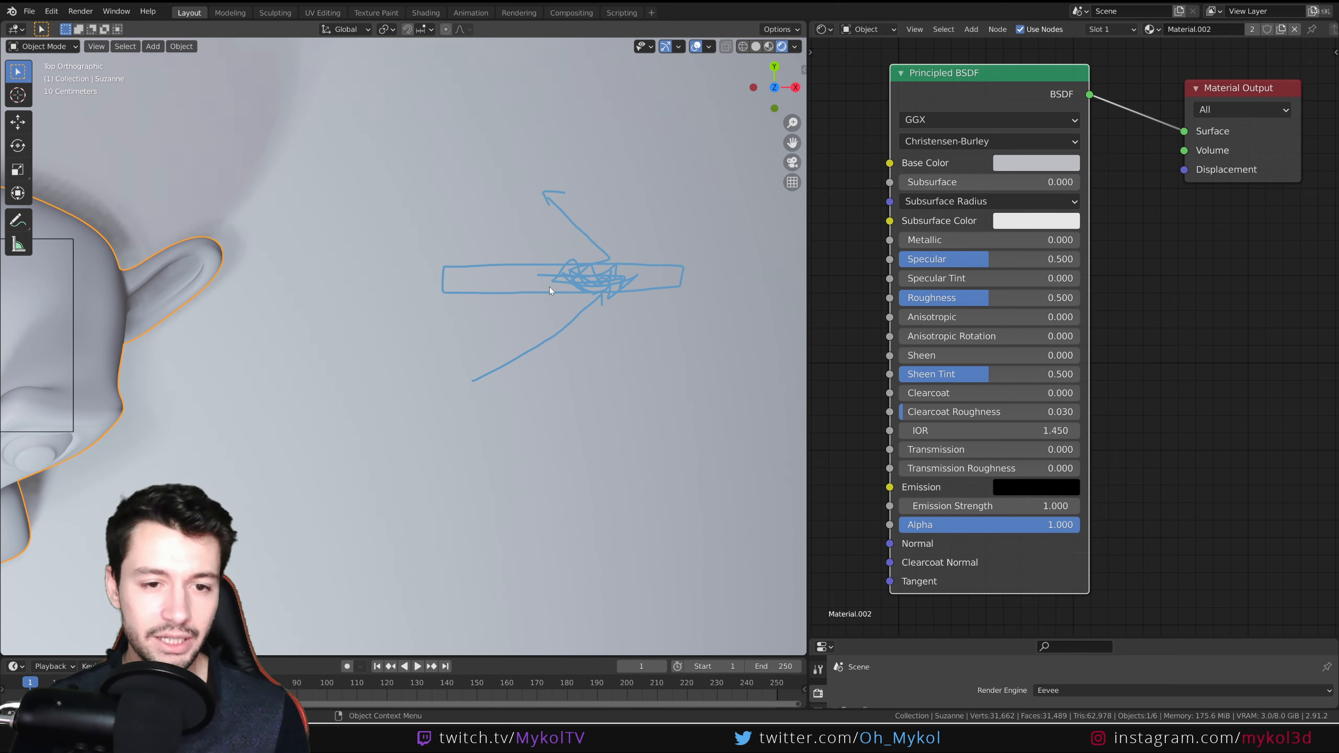
Erase the slab and light-path annotations and hide the viewport gizmos and overlays.
mouse_move(549, 287)
left_mouse_down("ctrl")
mouse_move(529, 266)
mouse_move(505, 279)
mouse_move(756, 279)
mouse_move(554, 184)
left_mouse_up("ctrl")
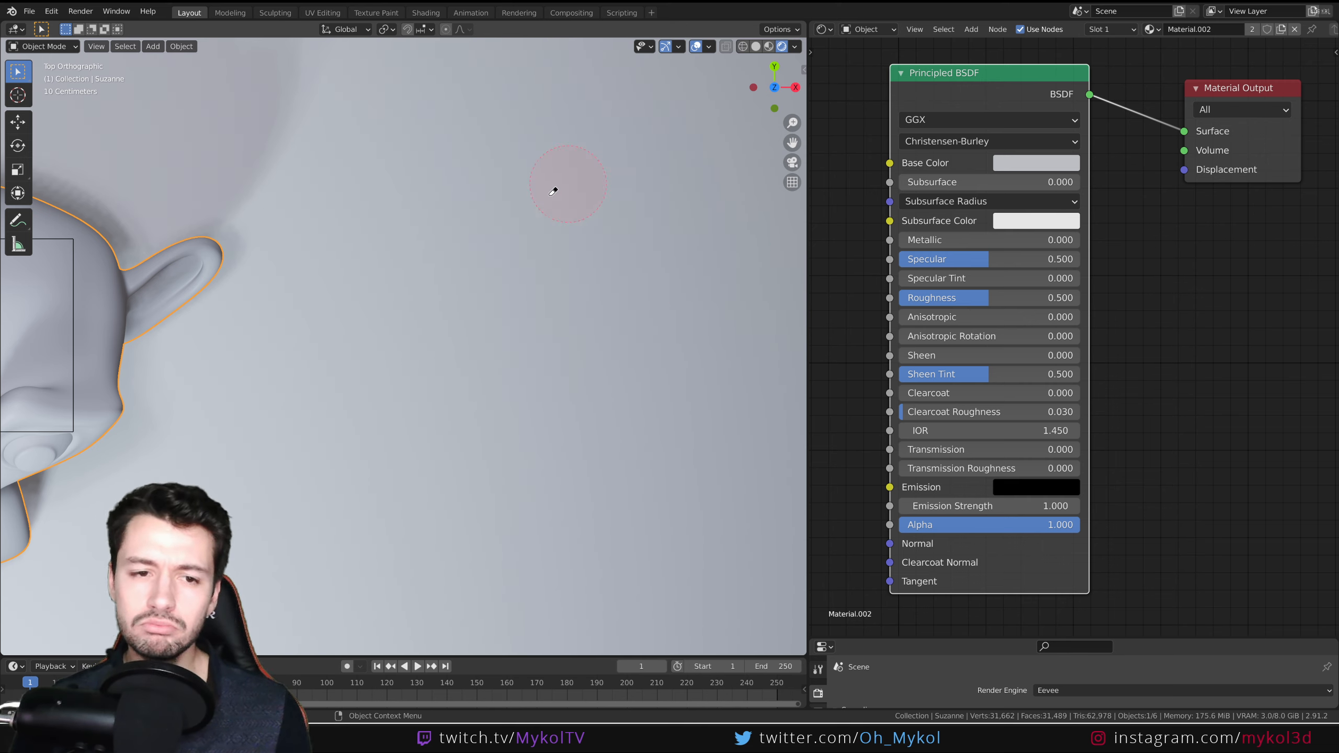
scroll(408, 360, "down", 5)
scroll(408, 360, "down", 1)
middle_click_drag(422, 356, 464, 266)
left_click(695, 47)
Set the material's Subsurface to 0.278 and inspect the monkey head's shading from several angles.
scroll(495, 238, "up", 2)
scroll(464, 268, "up", 1)
left_click_drag(912, 182, 948, 182)
middle_click_drag(515, 242, 533, 208)
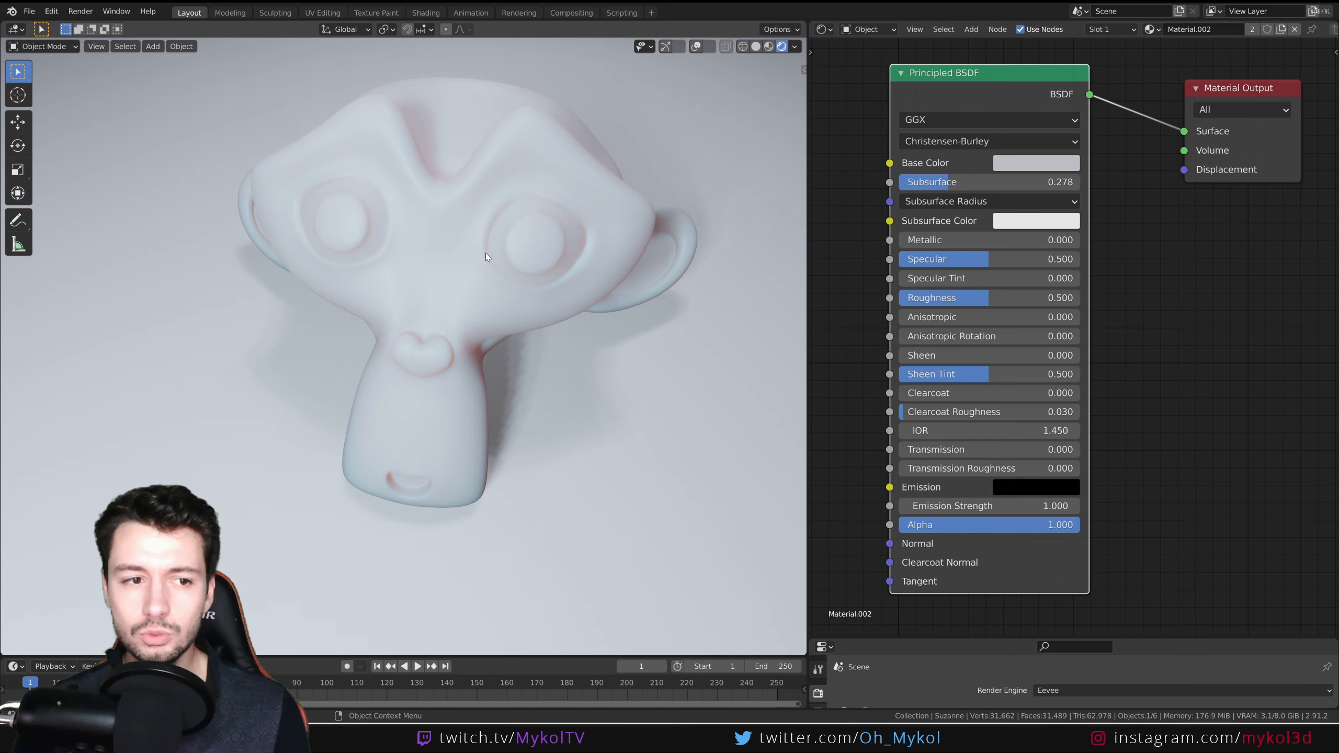
middle_click_drag(486, 257, 557, 228)
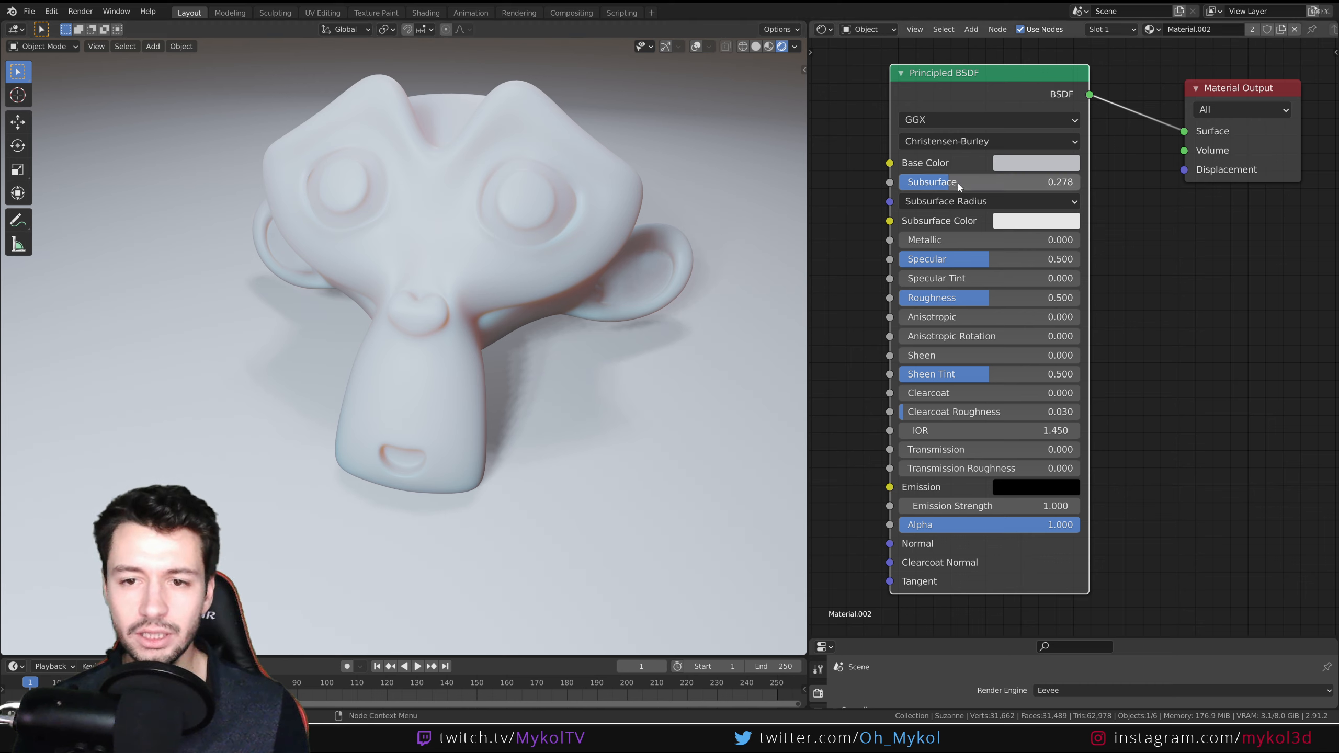
Raise Subsurface to 1.000 and inspect the scattering around the ears and under the brow.
left_click_drag(958, 183, 1079, 182)
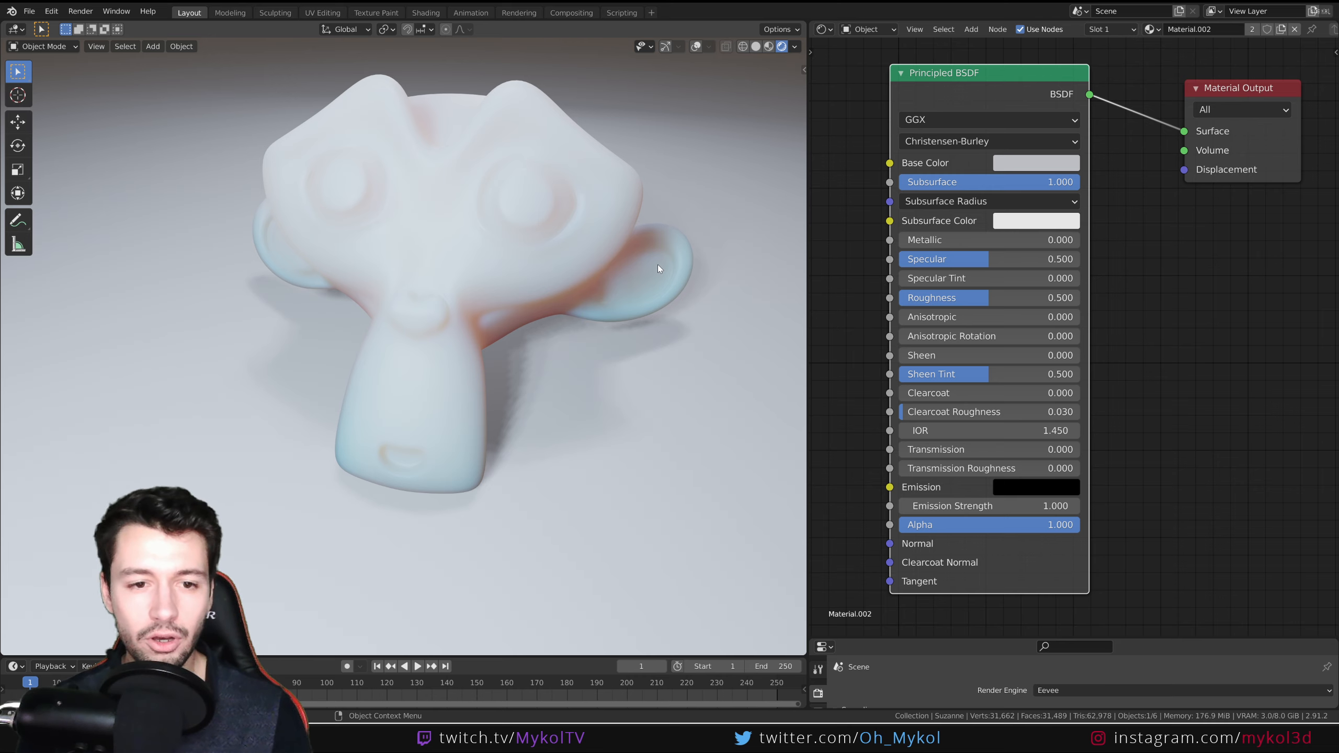
middle_click_drag(633, 236, 617, 204)
middle_click_drag(529, 282, 557, 281)
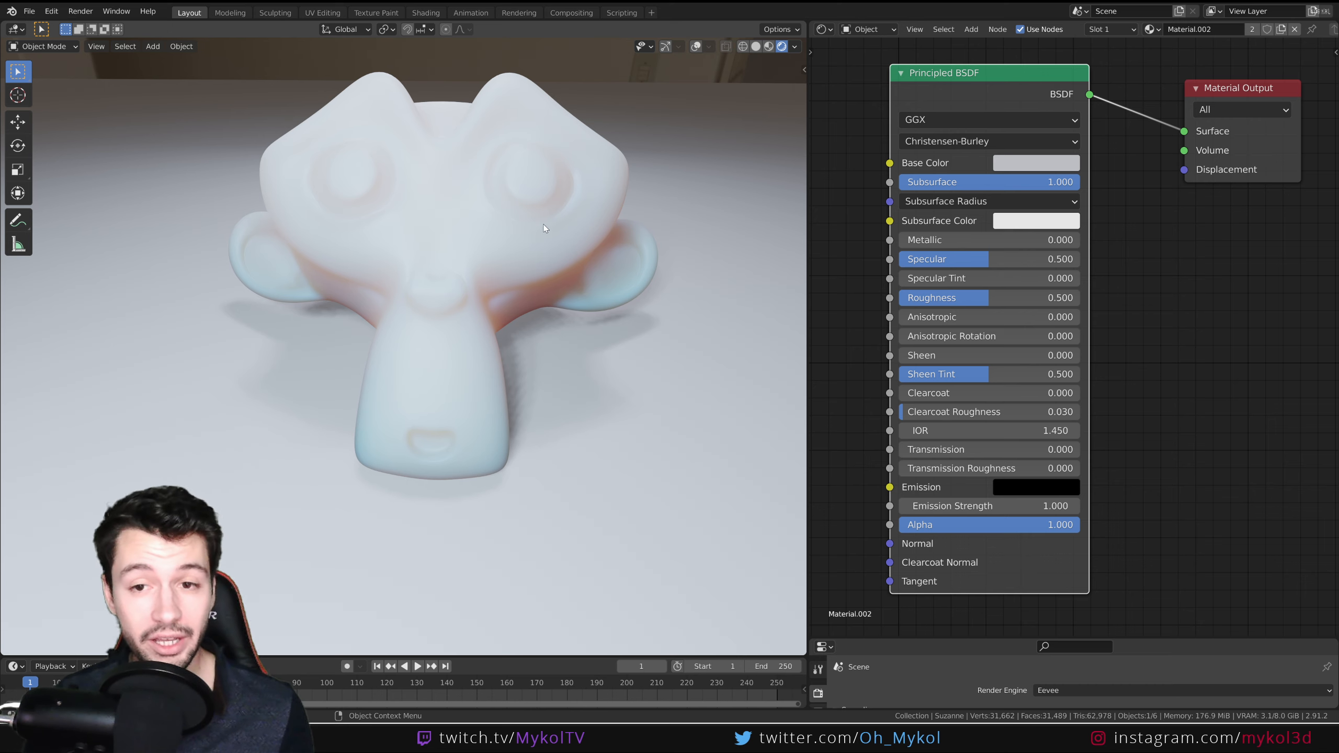
middle_click_drag(547, 229, 591, 238)
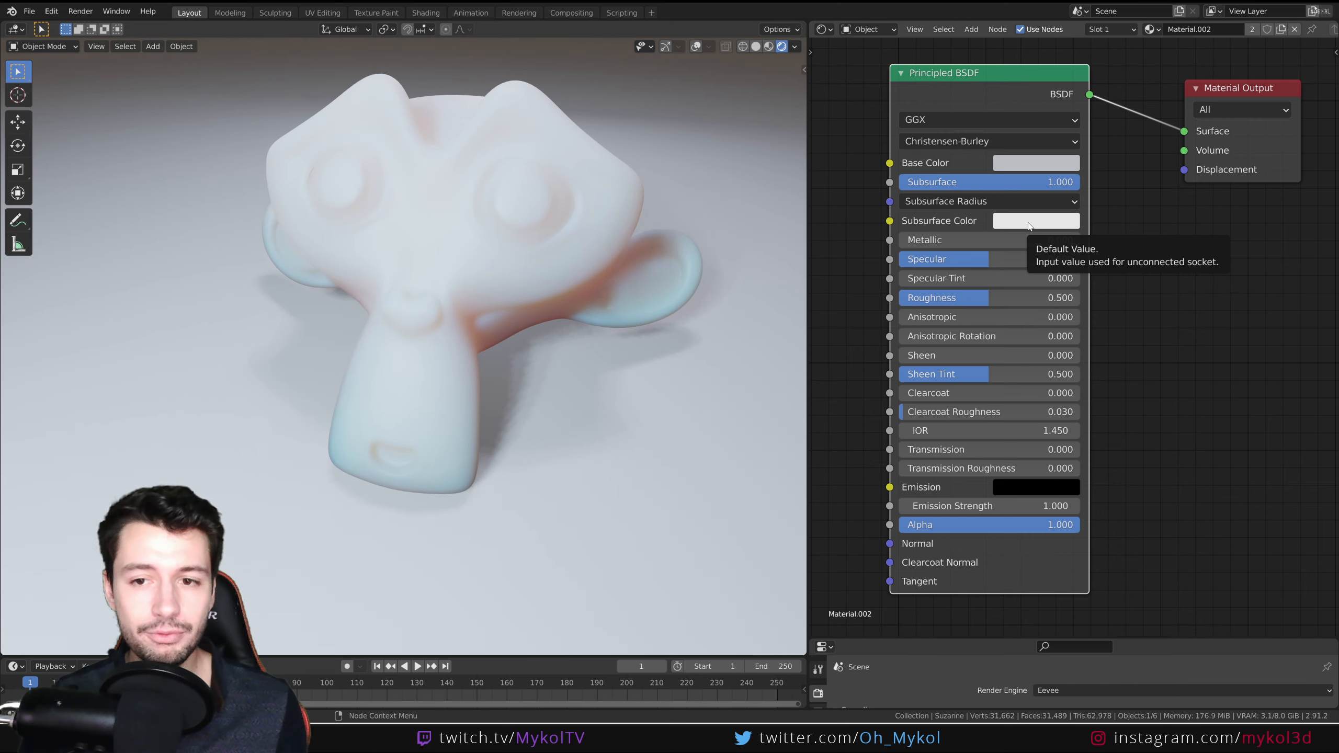
Set the Subsurface Color to light green, about H 0.315, S 0.317, V 0.906, and view the head from the side.
left_click(1029, 226)
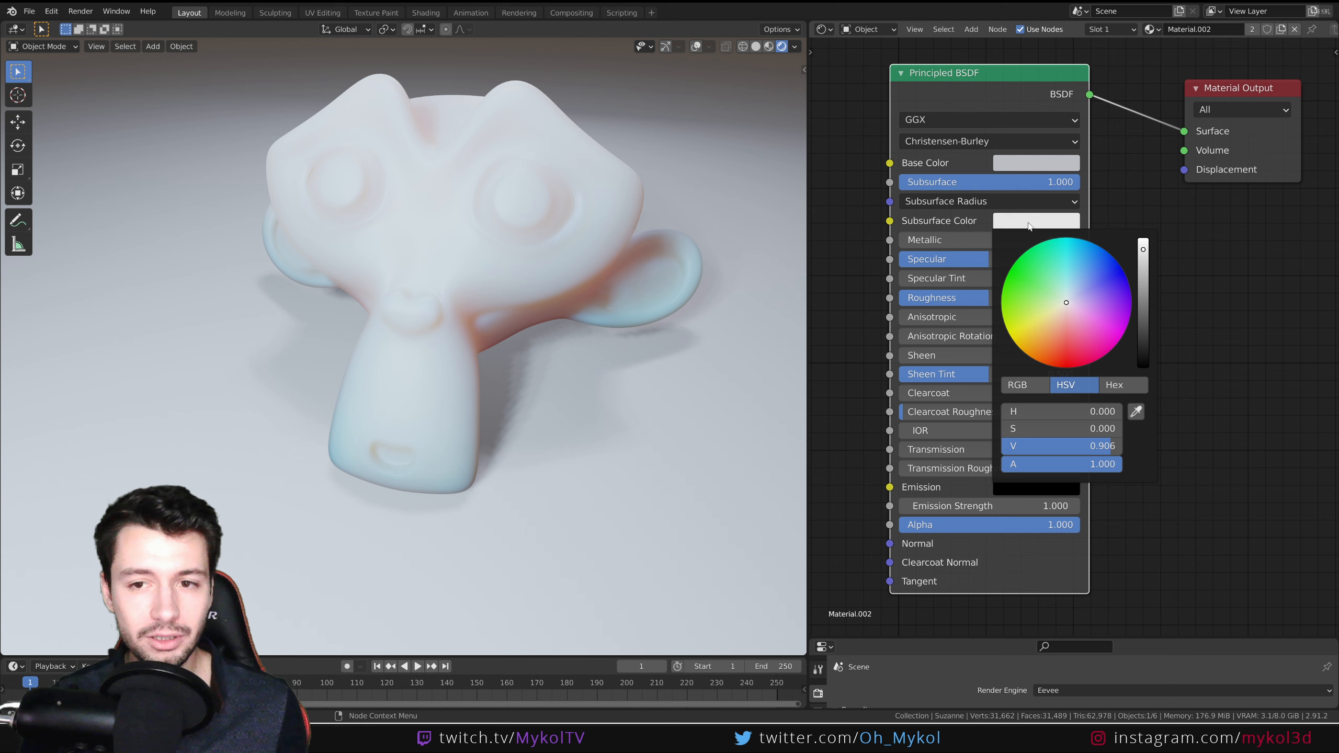
left_click(1041, 299)
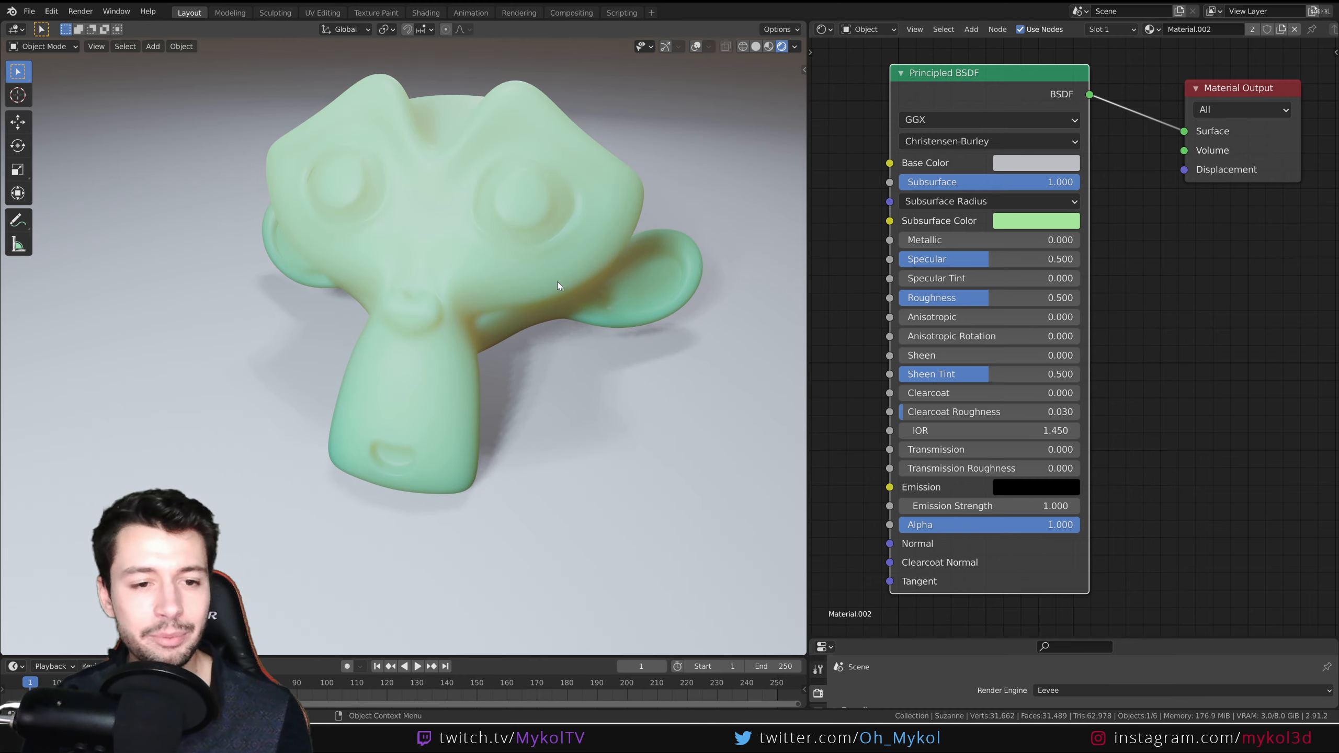
mouse_move(557, 285)
middle_mouse_down()
mouse_move(668, 259)
mouse_move(549, 294)
middle_mouse_up()
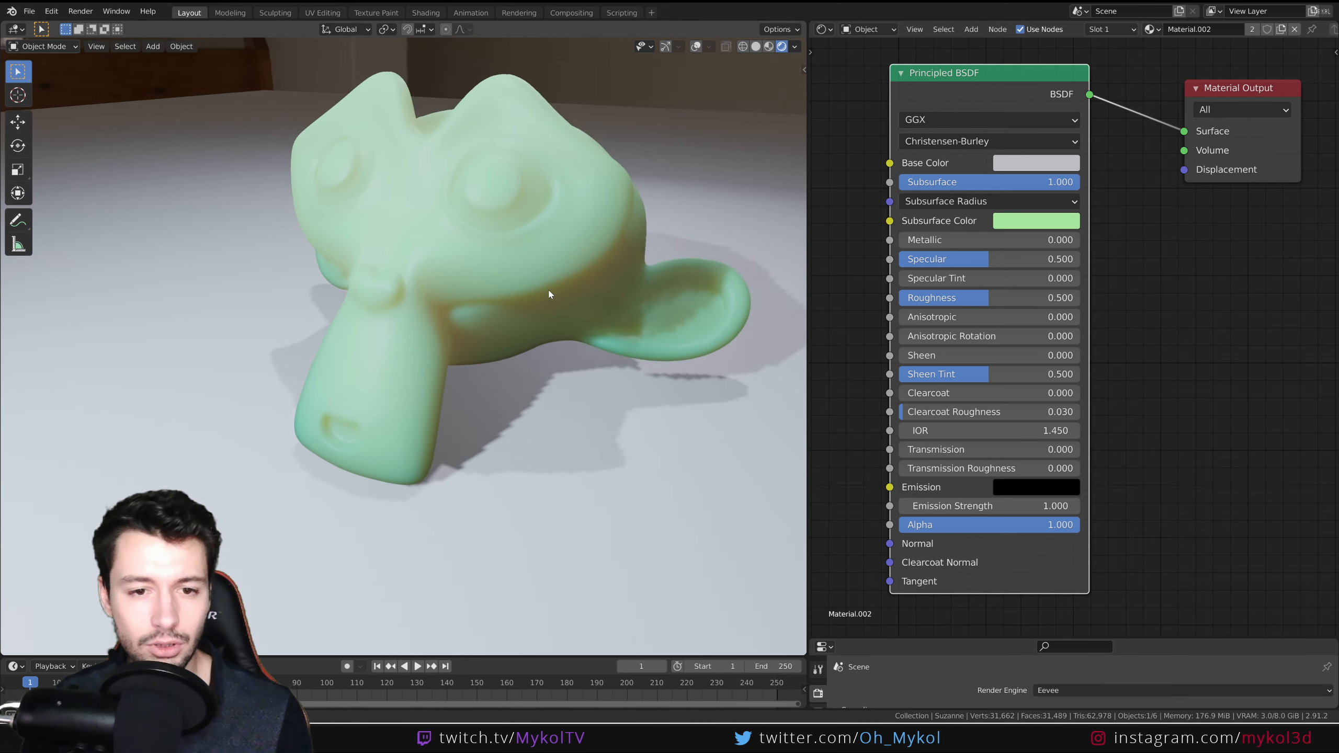
Set the Subsurface Color to a nearly neutral white, about H 0.764, S 0.029, V 0.906, and inspect the head from the opposite side.
left_click(1037, 221)
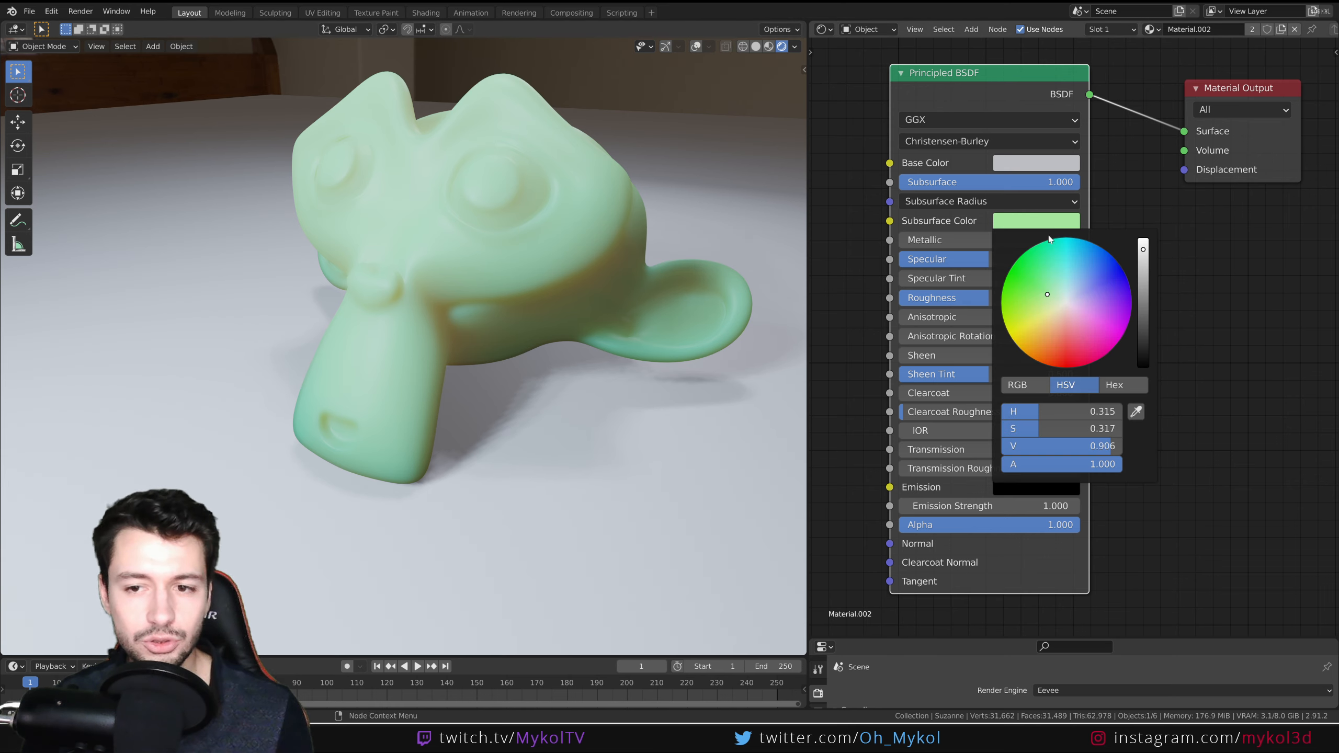
mouse_move(1050, 239)
left_mouse_down()
mouse_move(1063, 299)
mouse_move(1042, 285)
mouse_move(1084, 281)
mouse_move(1088, 310)
mouse_move(1047, 288)
mouse_move(1075, 287)
mouse_move(1068, 303)
left_mouse_up()
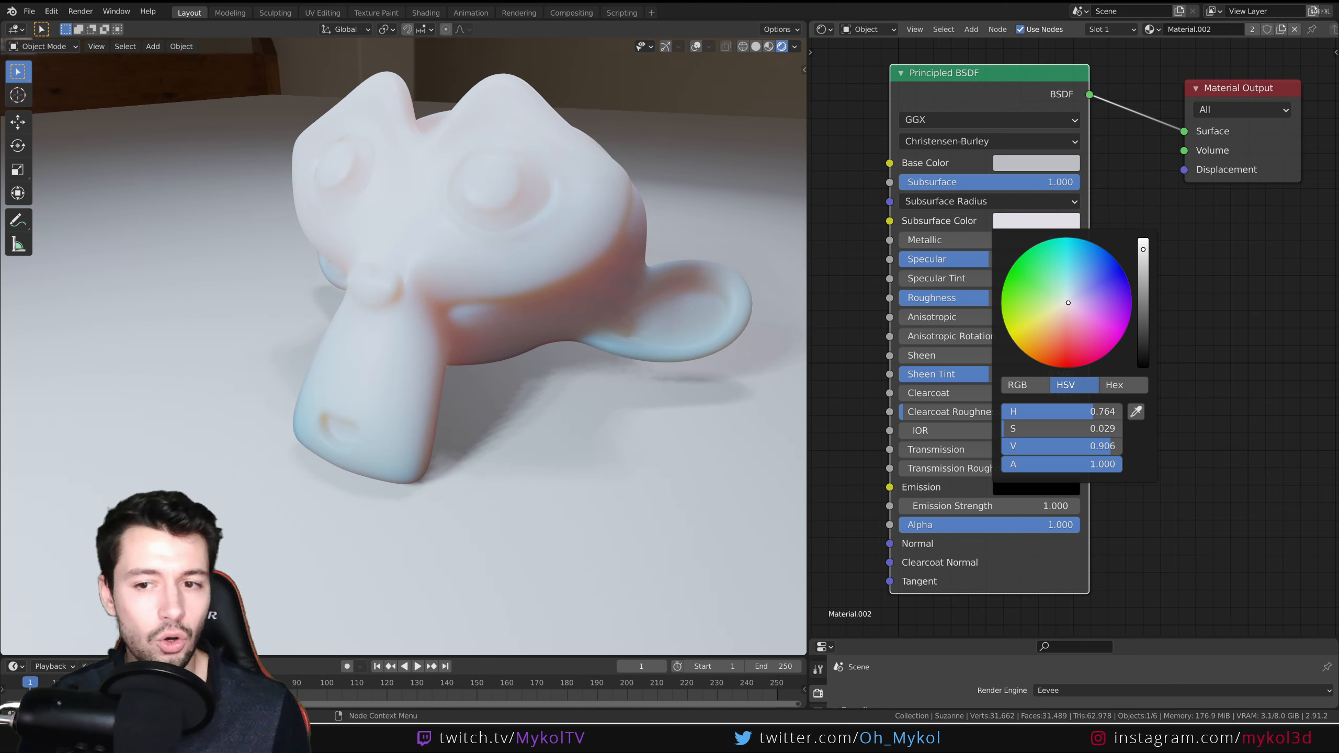
middle_click_drag(389, 153, 518, 311)
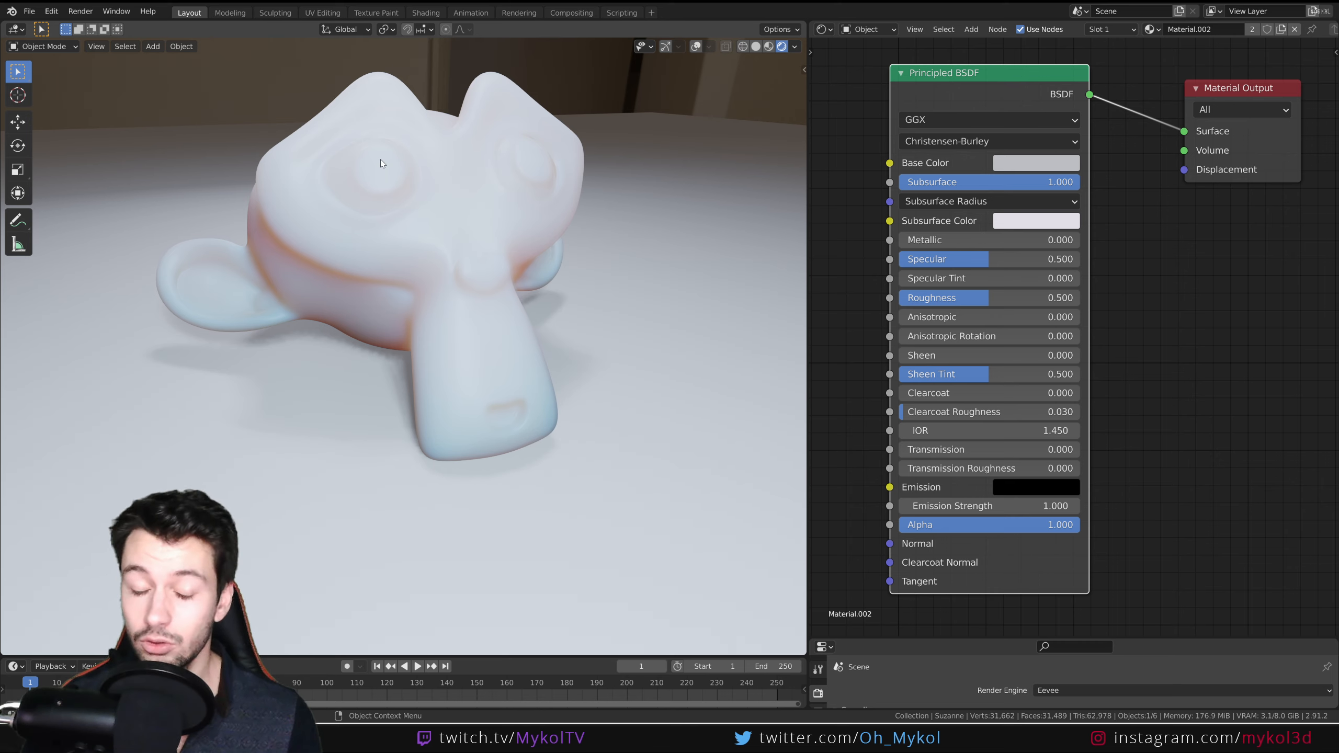
middle_click_drag(453, 255, 387, 297)
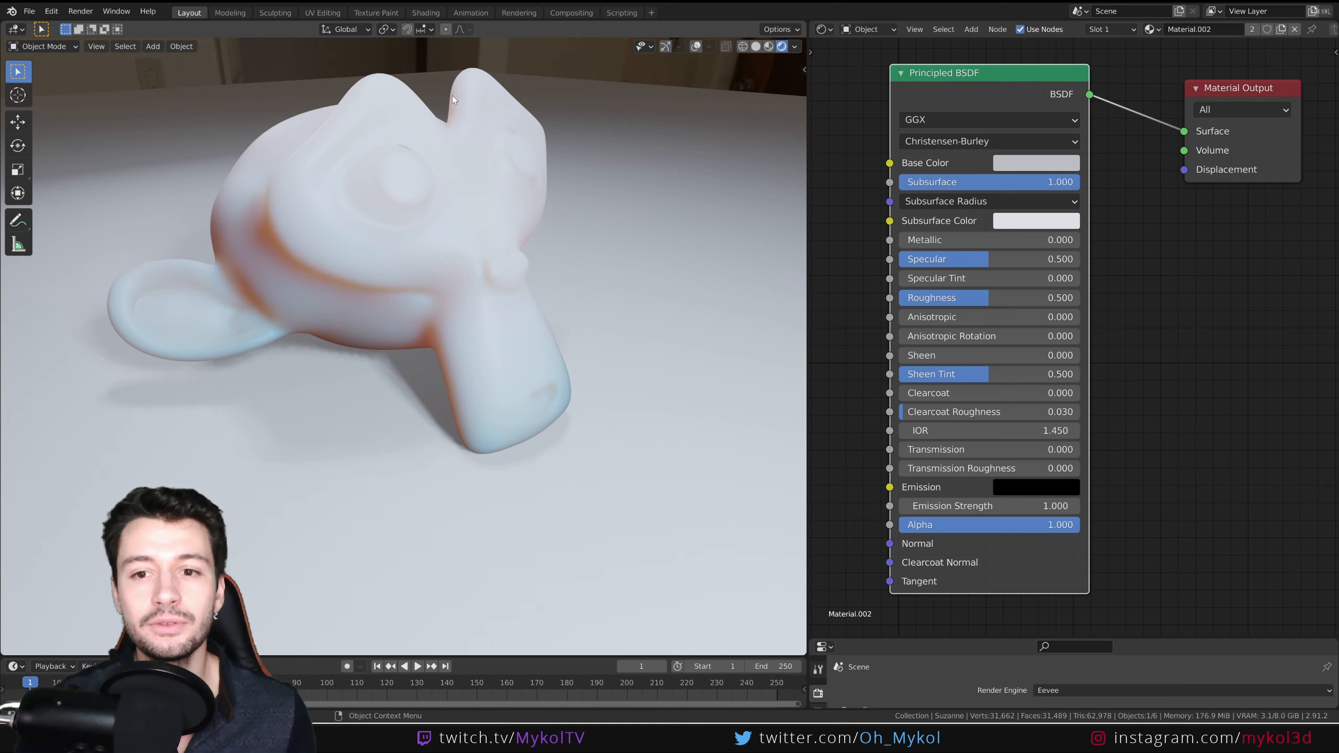
Look at the Subsurface Radius values and set Subsurface to 0.000.
left_click(937, 203)
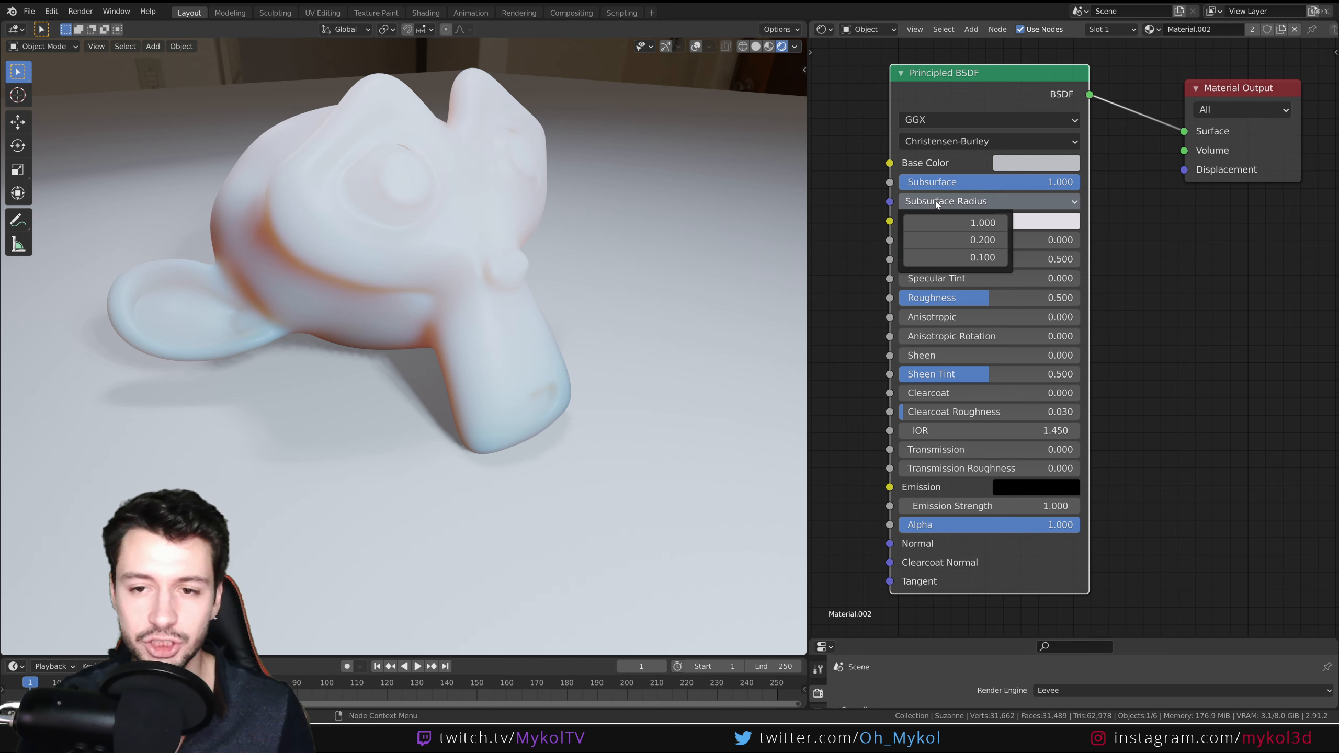
left_click_drag(1075, 182, 899, 182)
middle_click_drag(601, 281, 727, 261)
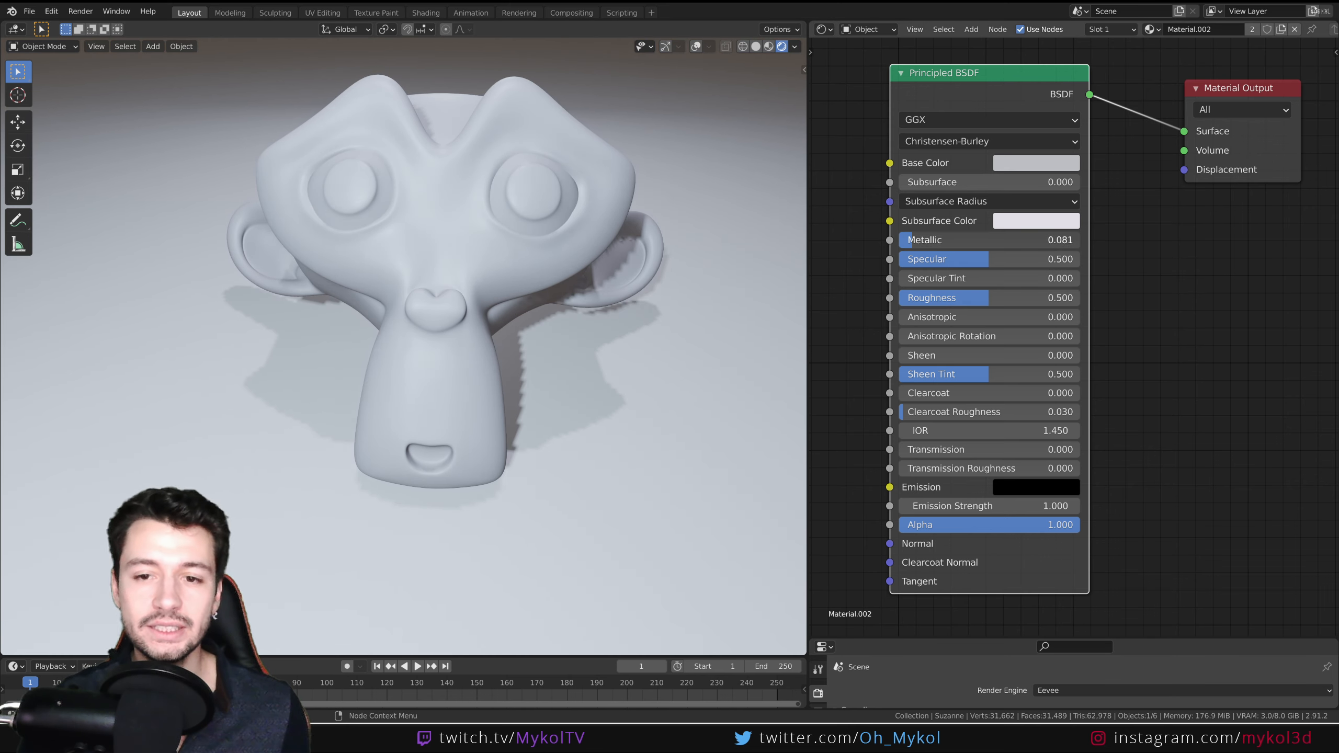
Set Specular to 0.525 and darken the Base Color to black, inspecting the highlights on the head.
left_click_drag(960, 245, 994, 259)
left_click(1037, 166)
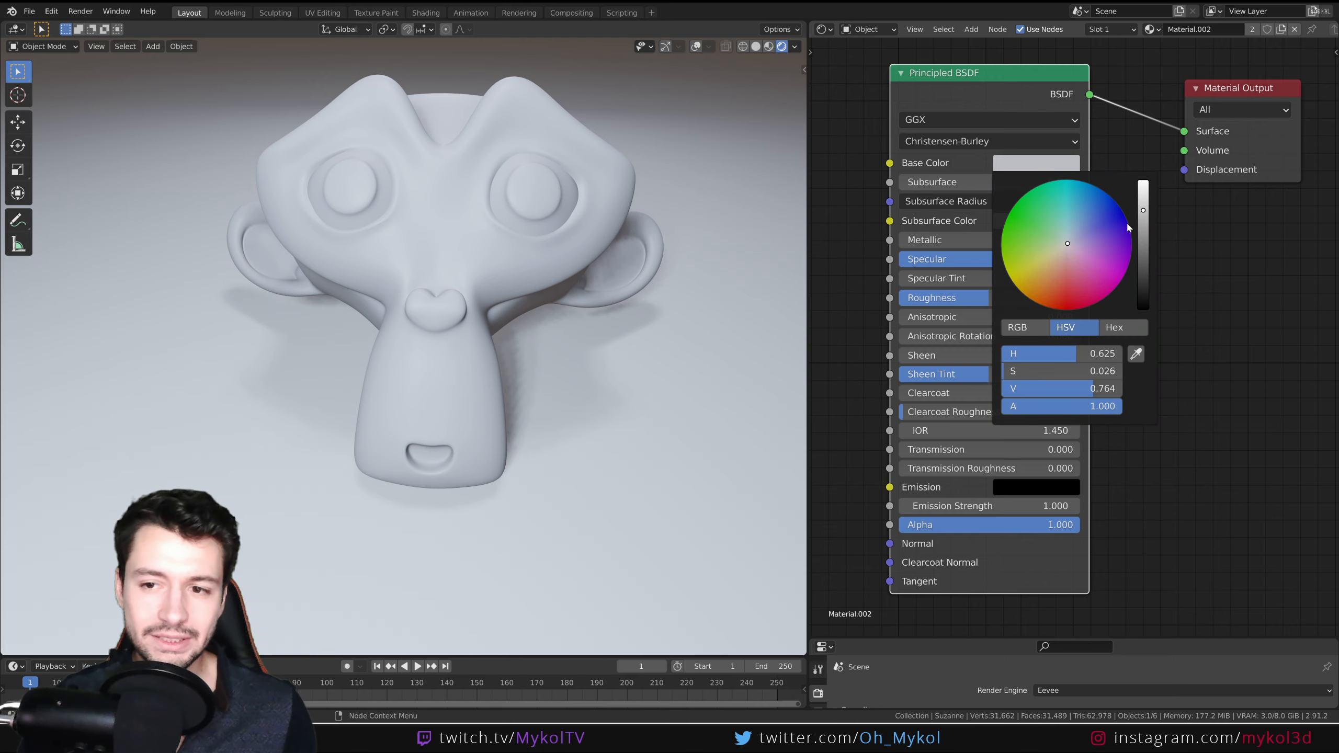
left_click_drag(1143, 209, 1143, 310)
mouse_move(581, 278)
middle_mouse_down()
mouse_move(567, 287)
mouse_move(596, 272)
mouse_move(565, 304)
mouse_move(584, 308)
mouse_move(575, 299)
middle_mouse_up()
scroll(583, 304, "down", 1)
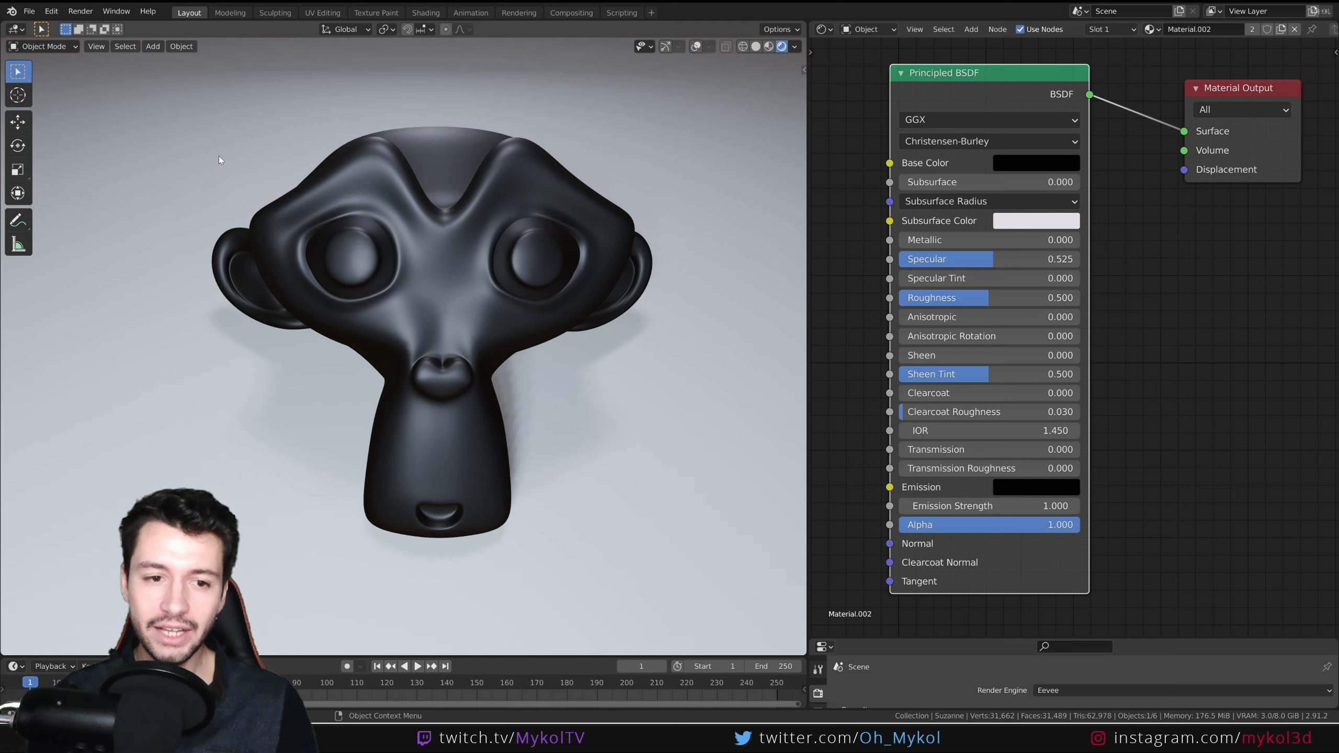
middle_click_drag(387, 304, 479, 290)
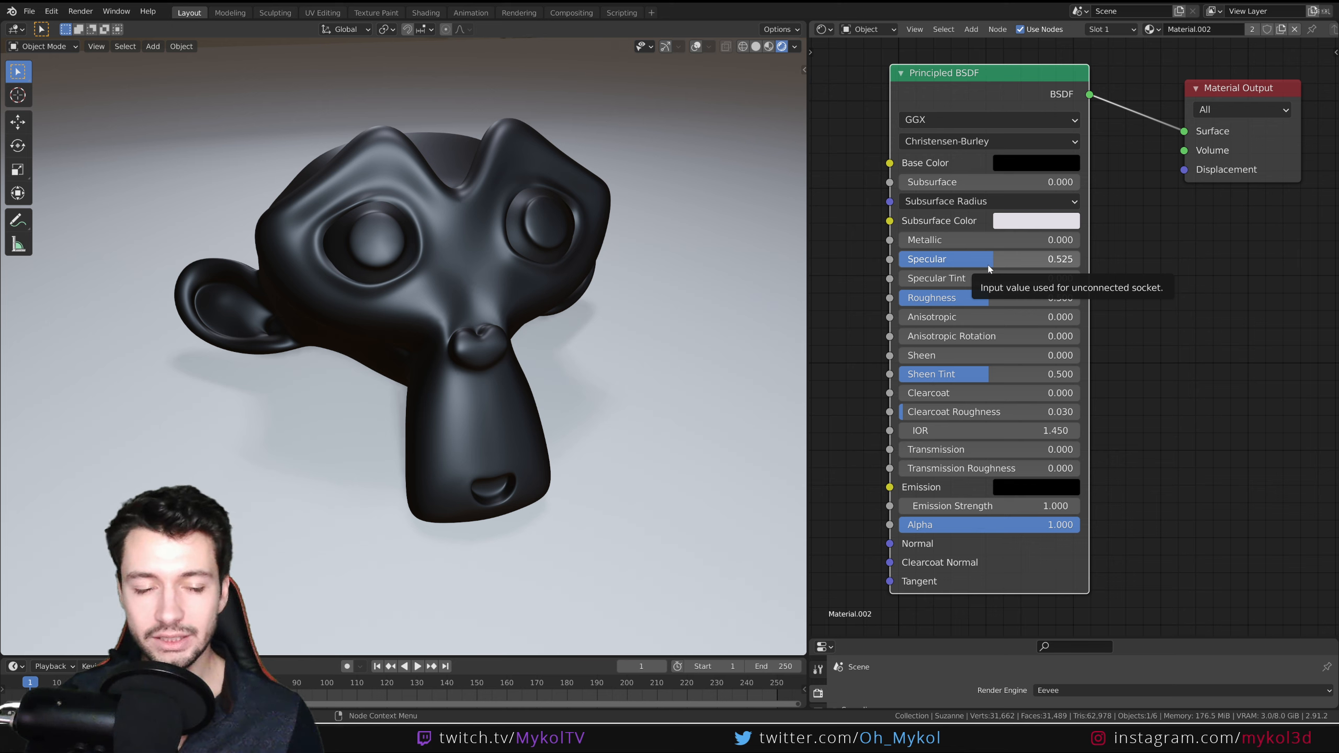
Compare Specular at 0.463 and 1.000 on the black material, finishing with Specular at 0.000.
mouse_move(989, 269)
left_mouse_down()
mouse_move(965, 269)
mouse_move(984, 263)
left_mouse_up()
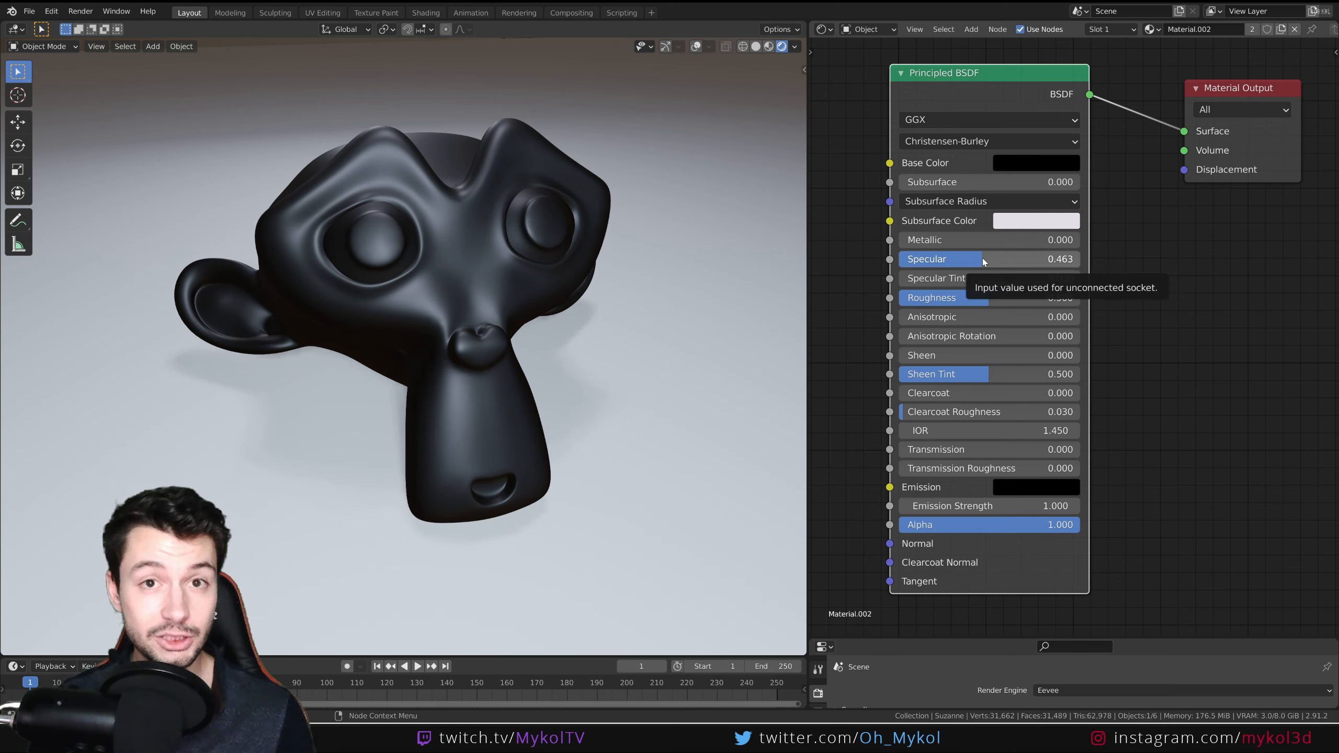
left_click_drag(982, 258, 1076, 259)
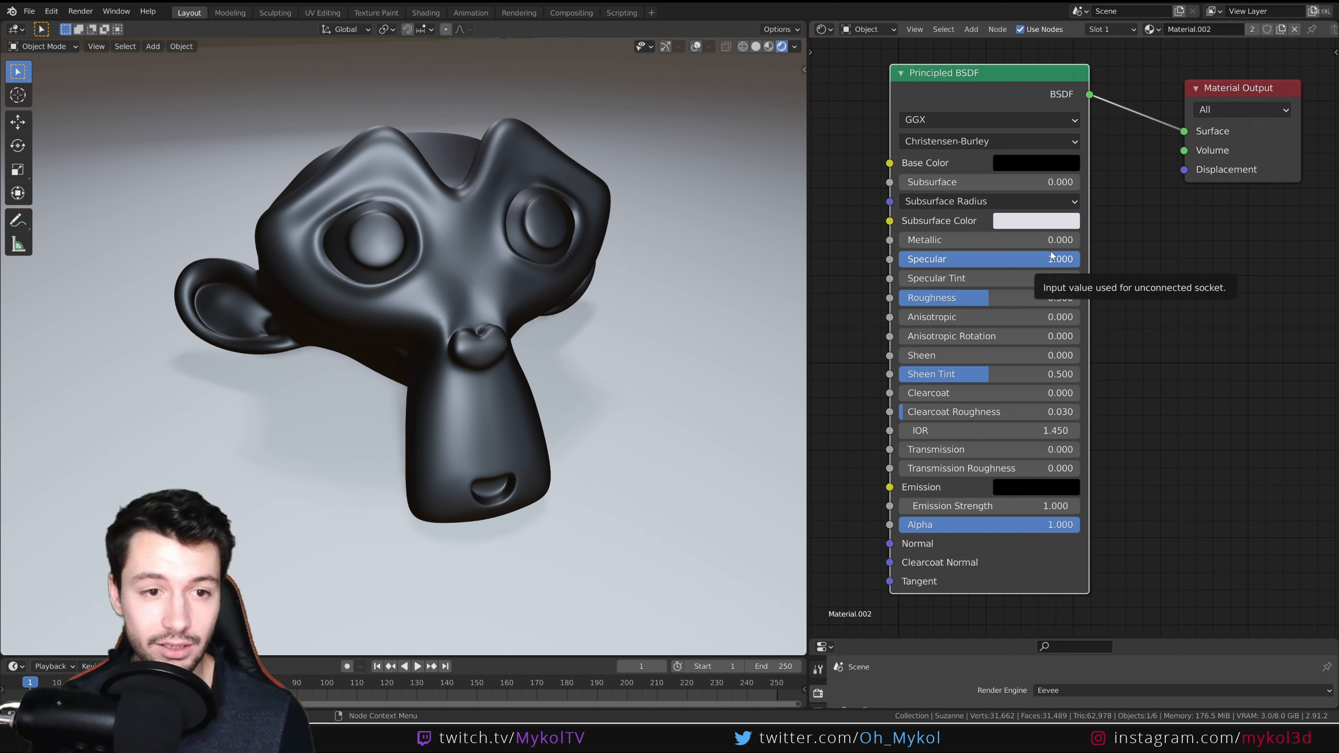
left_click_drag(1052, 257, 899, 258)
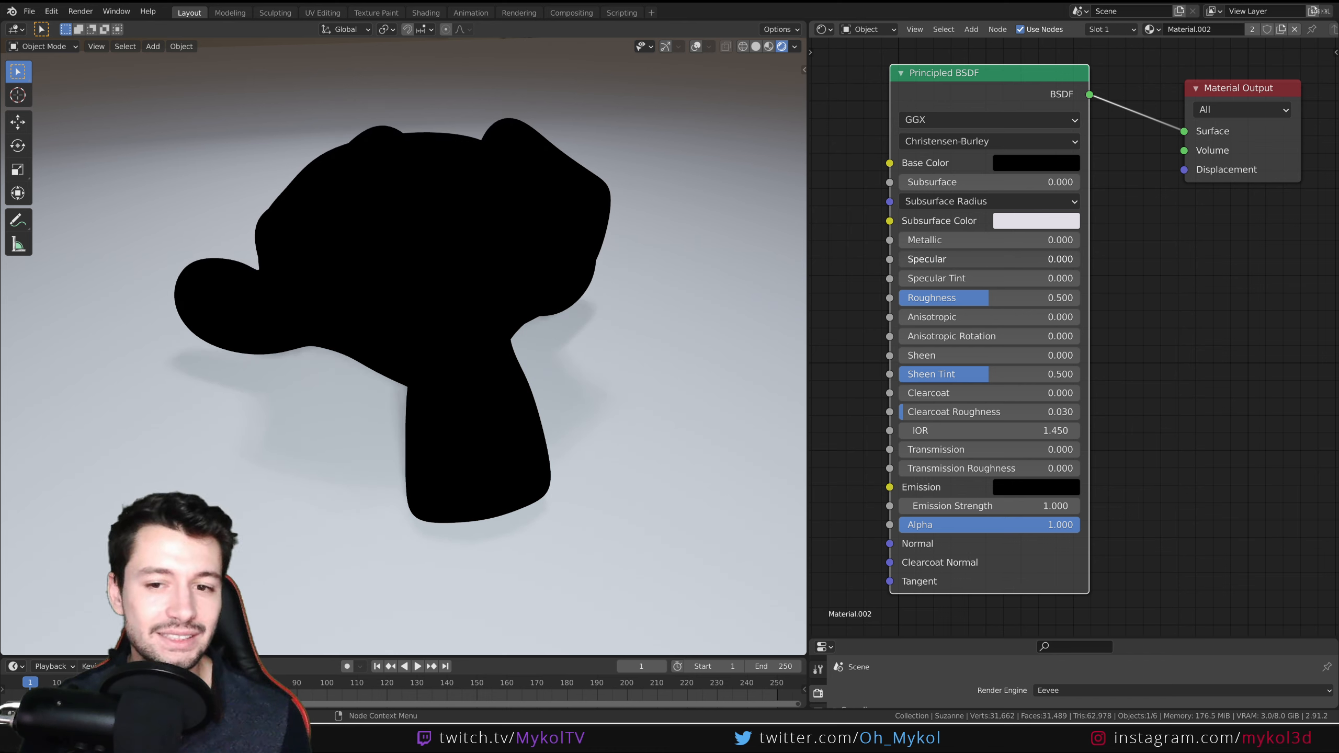
Raise the black material's Specular to 0.319, then set it to 0.5.
left_click_drag(900, 257, 956, 257)
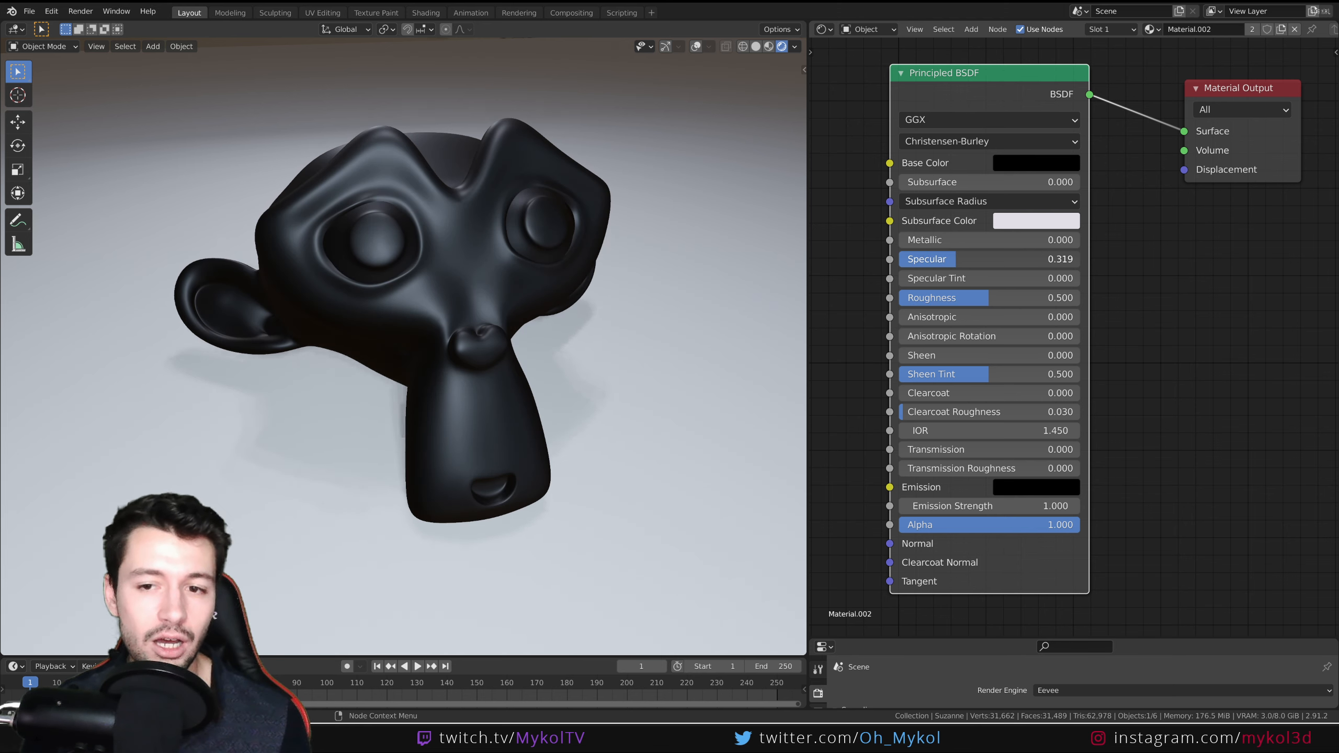
left_click(956, 259)
type("0.5")
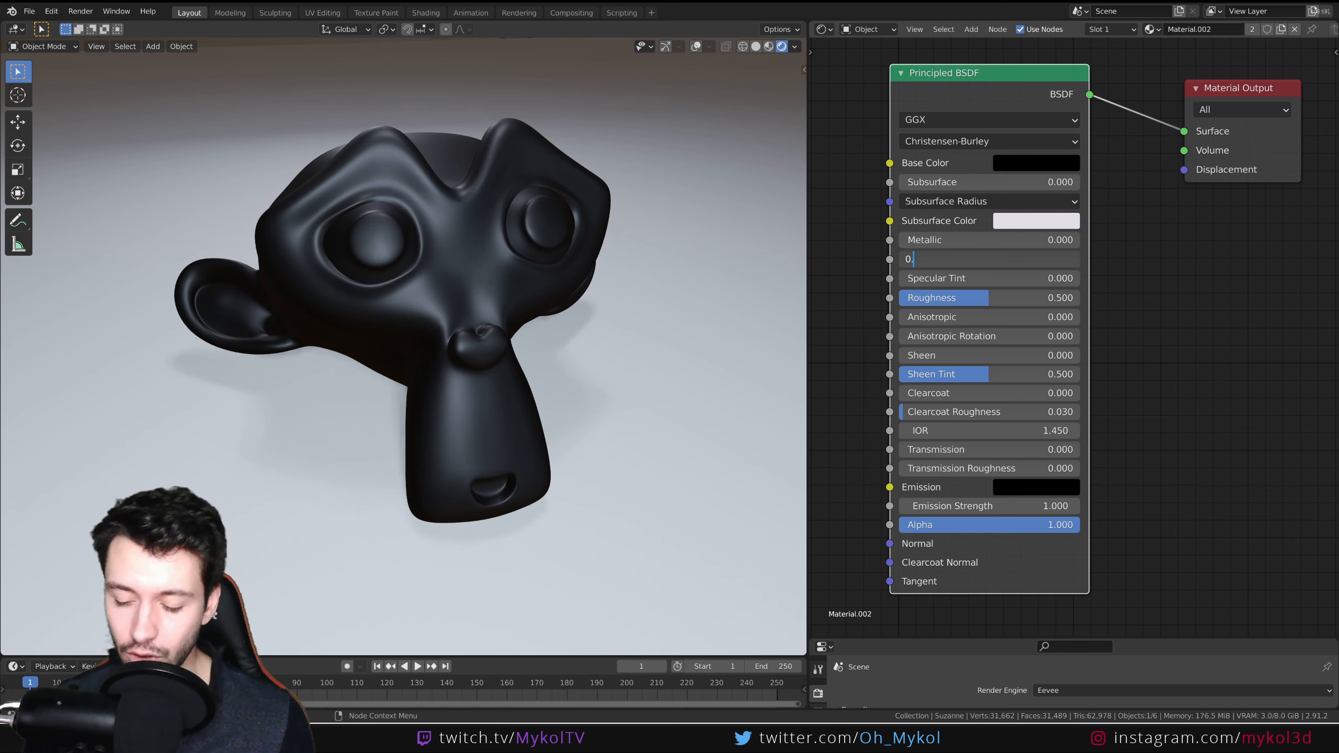
key("Return")
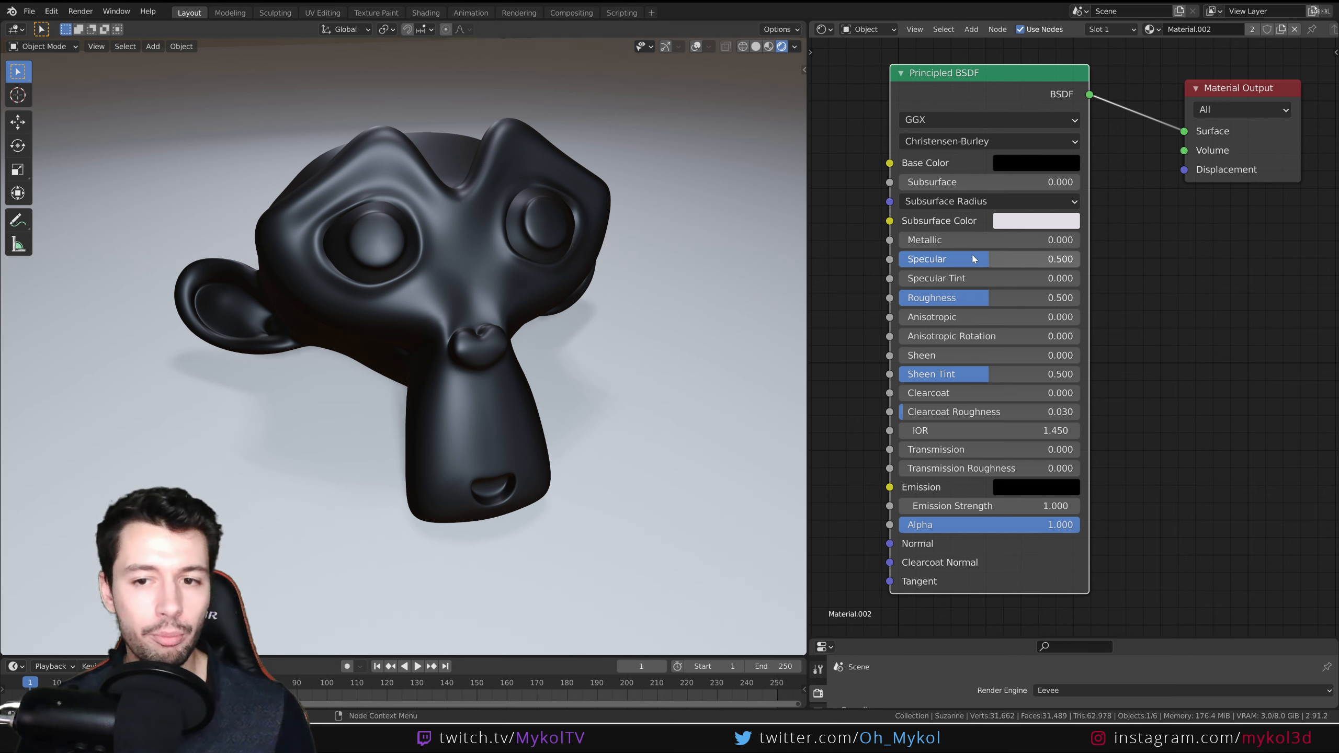
Lower Specular slightly to 0.485, then raise it to the full 1.000.
mouse_move(975, 259)
left_mouse_down()
mouse_move(1032, 260)
mouse_move(901, 259)
mouse_move(992, 259)
left_mouse_up()
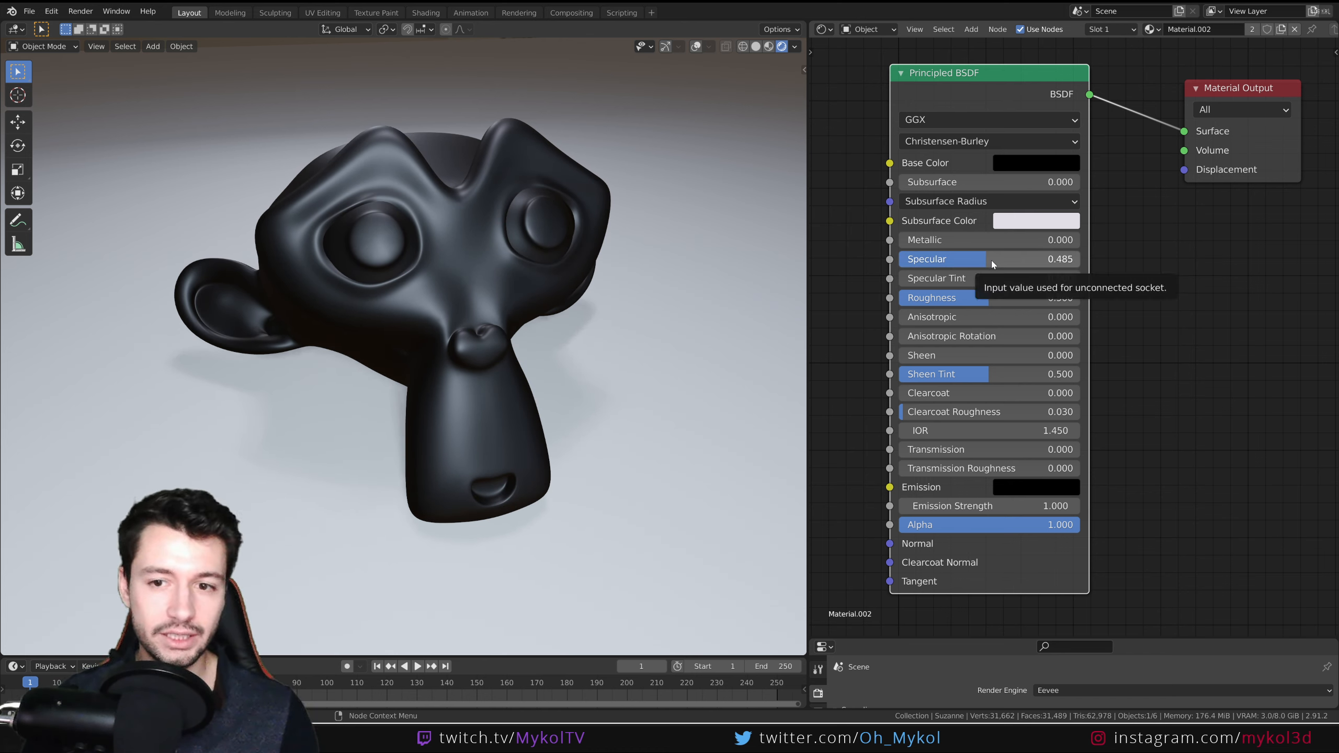
left_click(992, 260)
key("End")
left_click(992, 298)
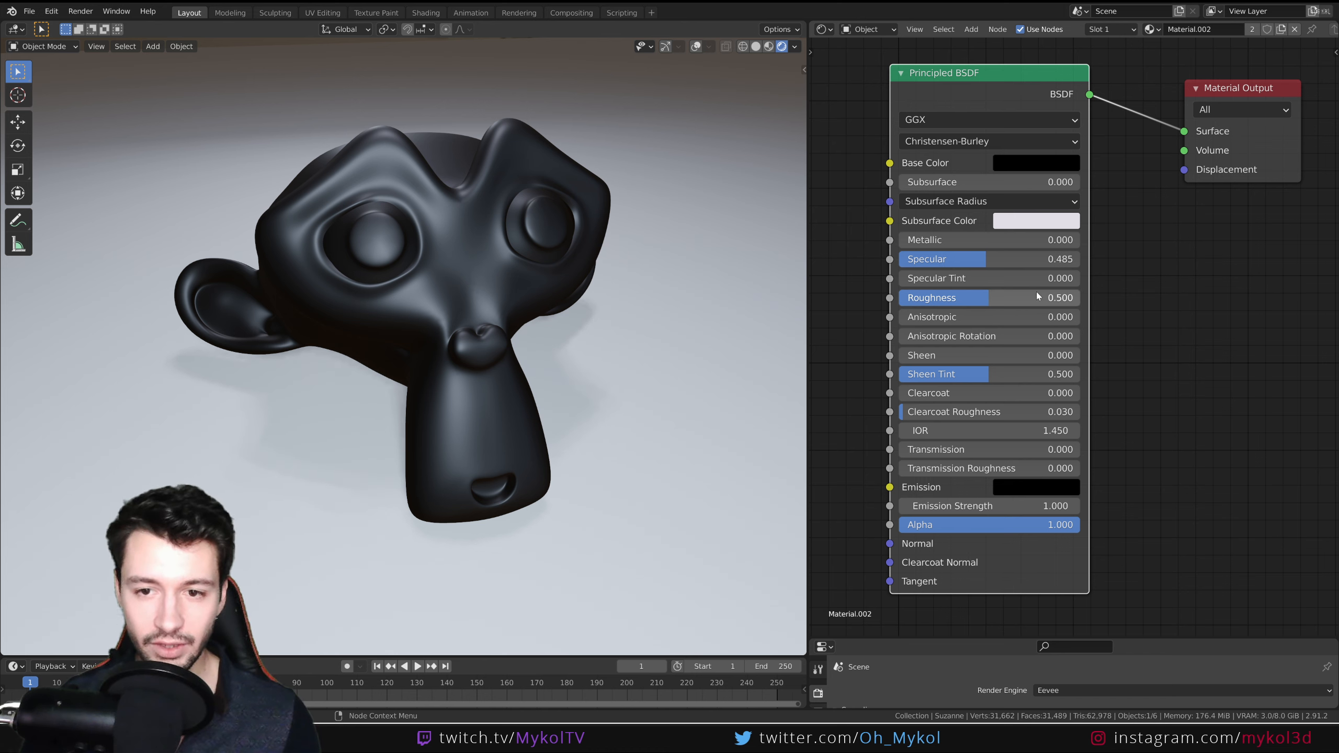
left_click_drag(1009, 258, 1104, 258)
Try different Specular Tint values, leaving it at 0.440, and change the Base Color to a dark green.
left_click(996, 279)
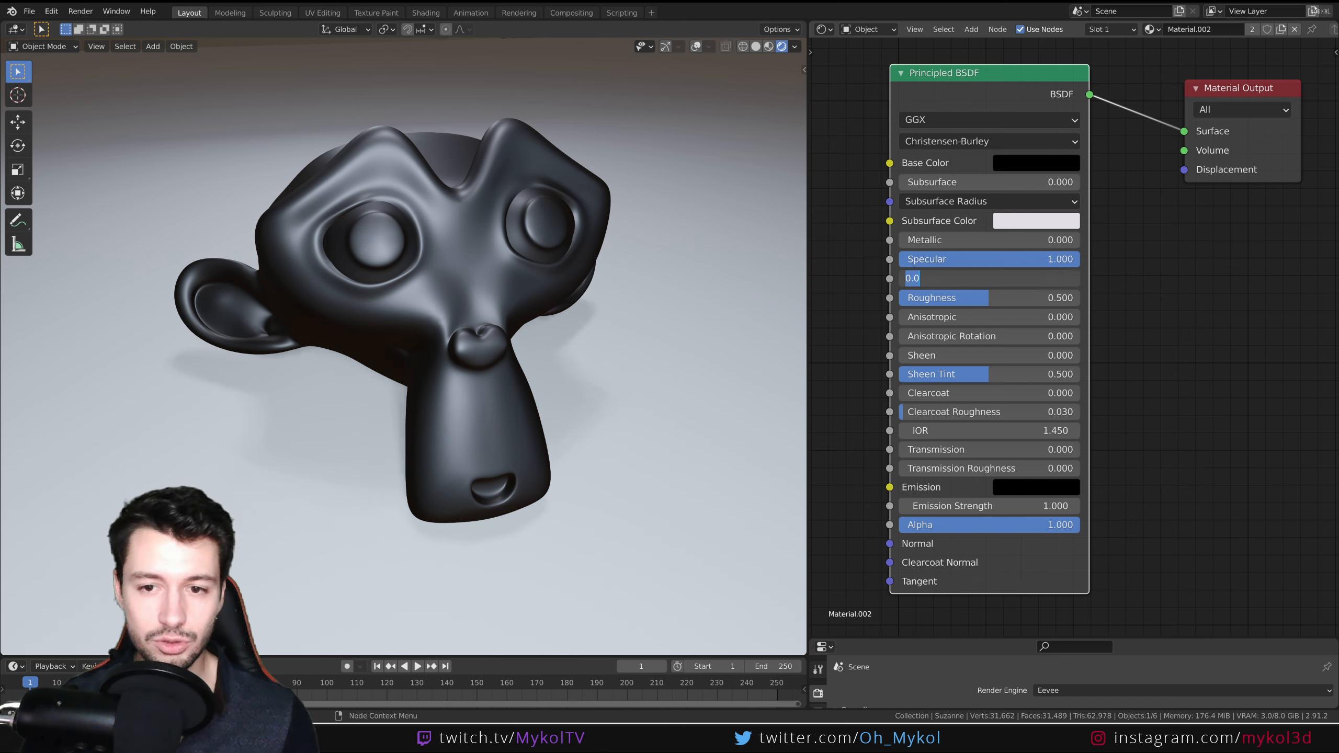
left_click(996, 294)
left_click_drag(996, 278, 1177, 279)
left_click_drag(1080, 279, 979, 279)
left_click(1028, 163)
left_click_drag(1143, 285, 1143, 279)
left_click_drag(1057, 240, 1009, 222)
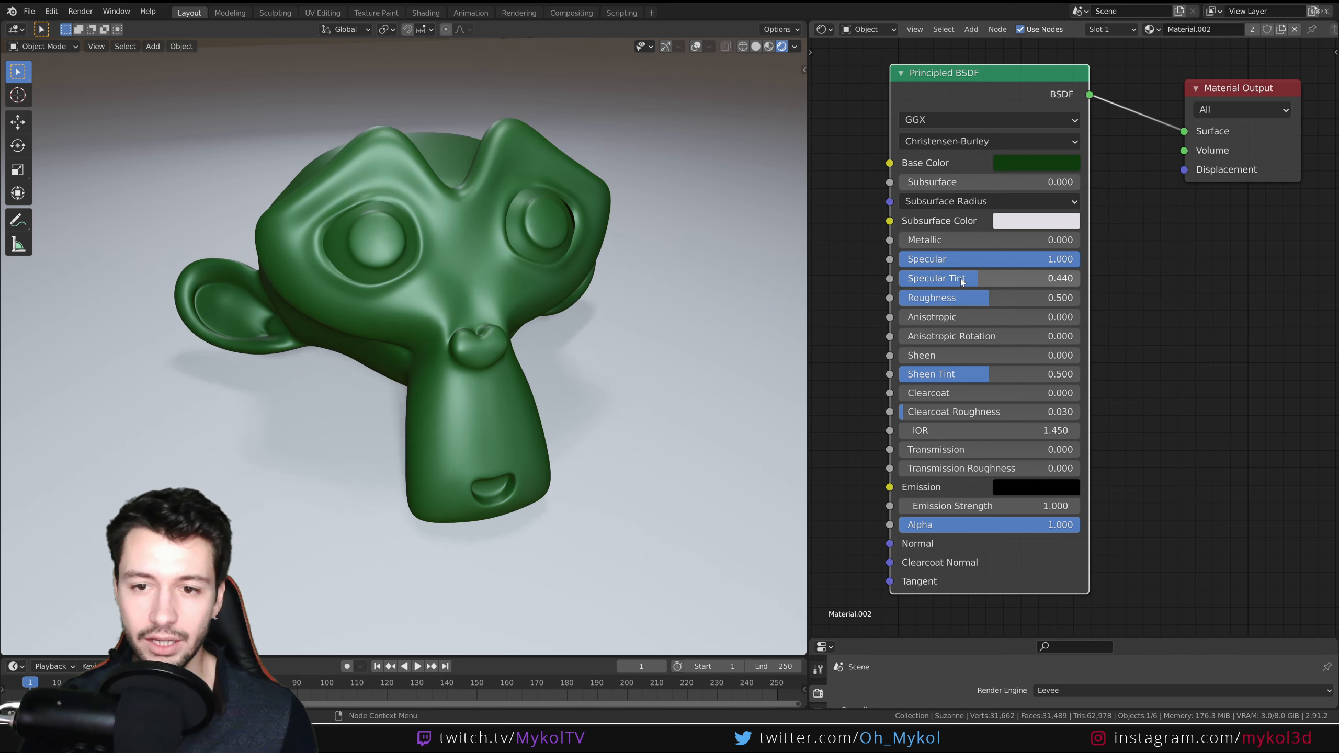
Compare Specular Tint at 0.000 and 1.000 on the green material, finishing with Specular Tint at 0.000.
left_click_drag(963, 279, 883, 280)
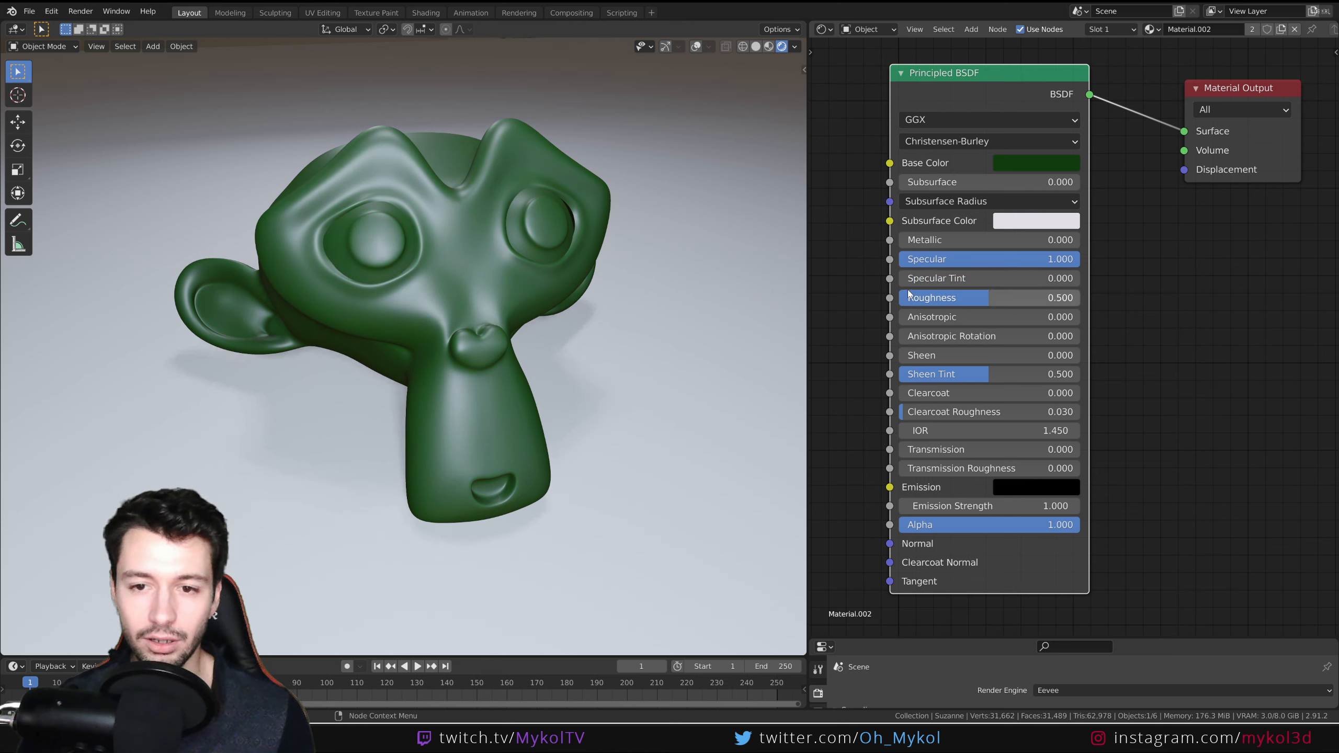
left_click_drag(944, 277, 1080, 278)
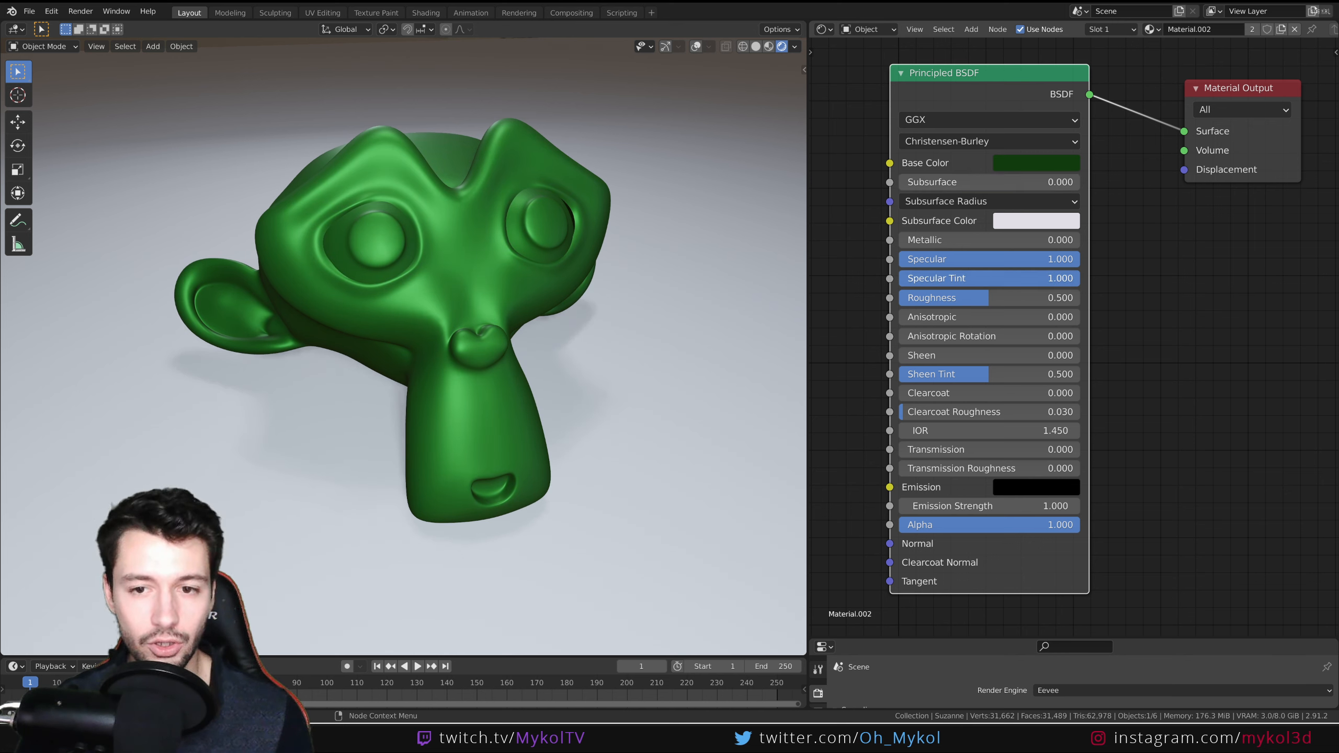
left_click_drag(1034, 277, 907, 278)
Set Specular to 0.5 and change the Base Color to a neutral medium grey, viewing the head from the front.
left_click(1031, 261)
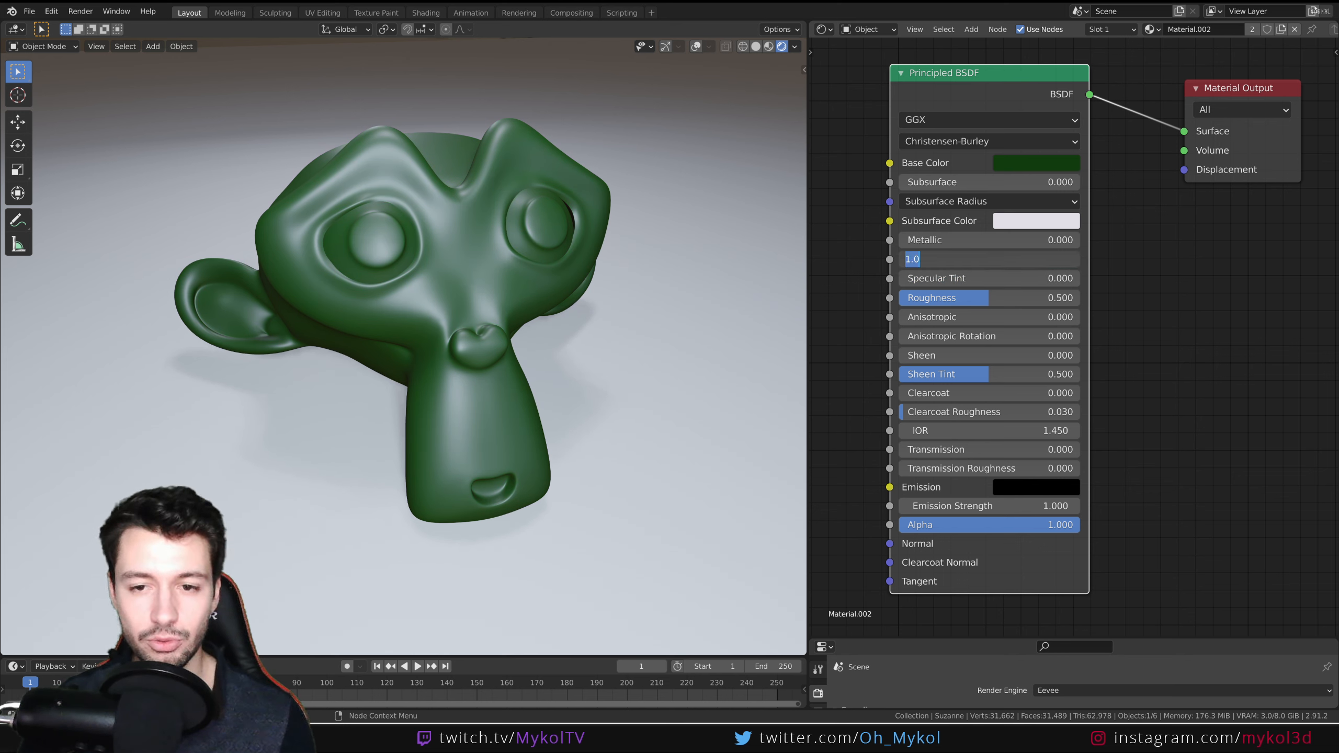
type("0.5")
key("Return")
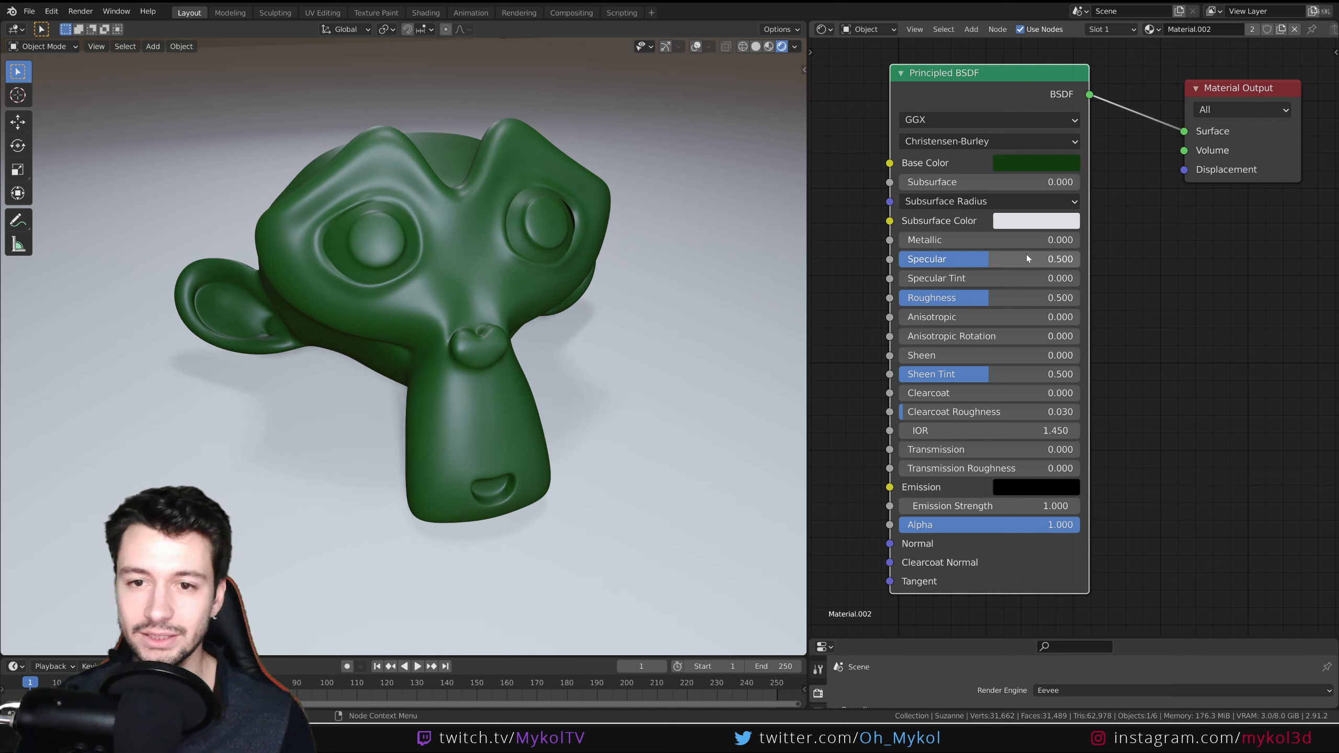
left_click(1024, 164)
left_click_drag(1082, 242, 1068, 245)
left_click_drag(1141, 291, 1143, 250)
middle_click_drag(698, 368, 672, 365)
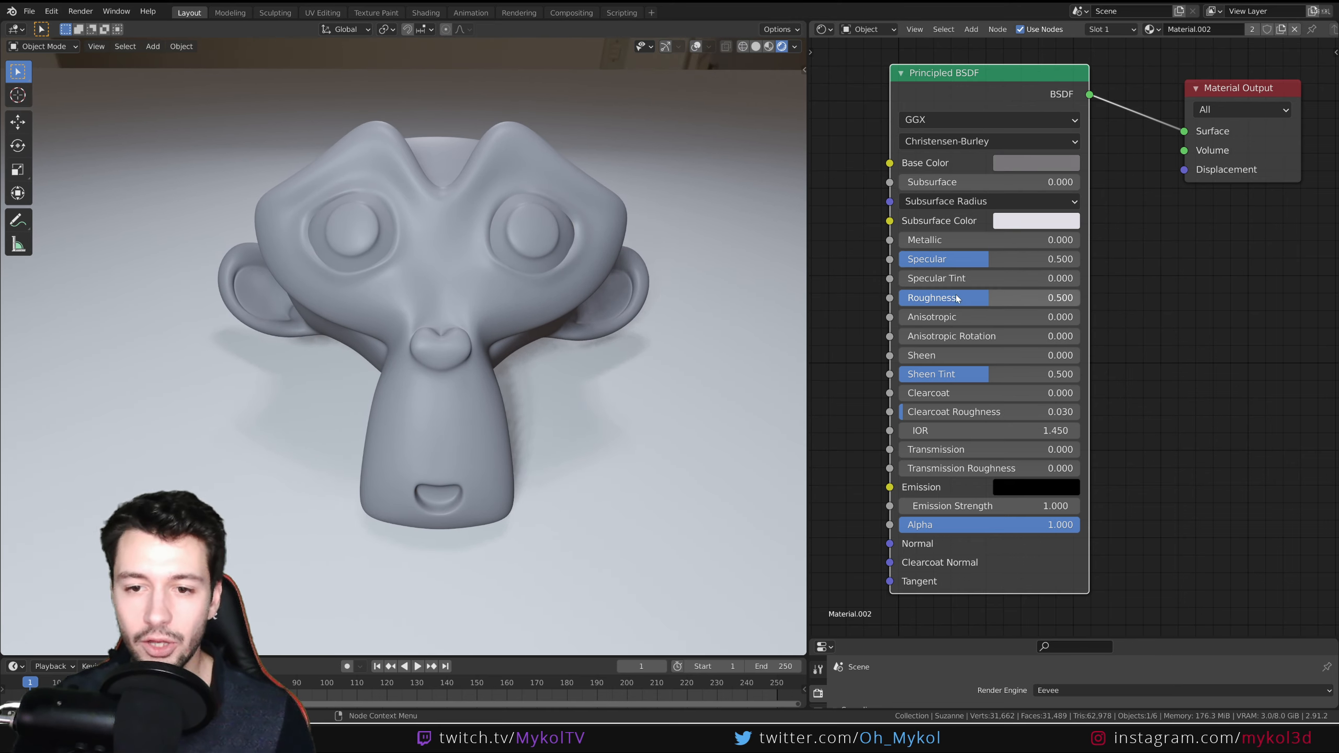
Compare Roughness at 1.000, 0.517 and 0.000 on the grey material, and inspect the head's reflections up close.
left_click_drag(956, 297, 1075, 297)
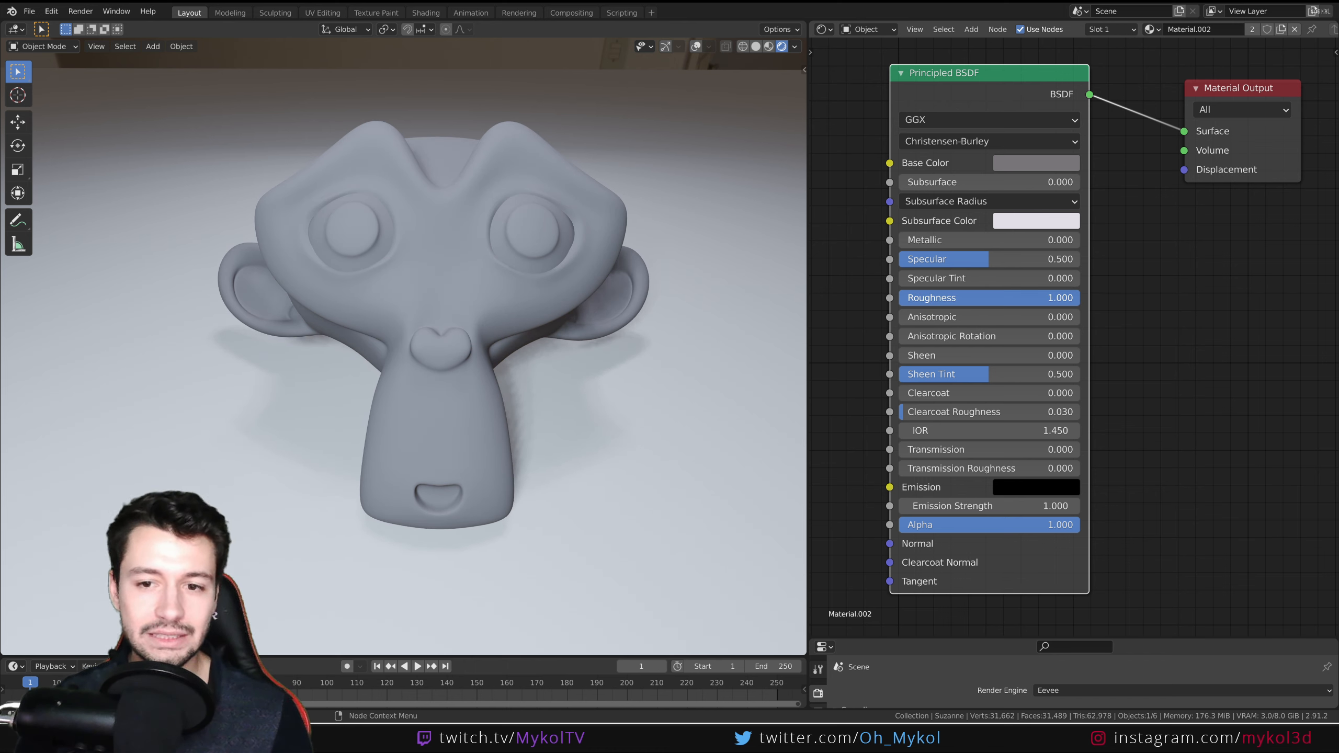
left_click_drag(988, 298, 992, 298)
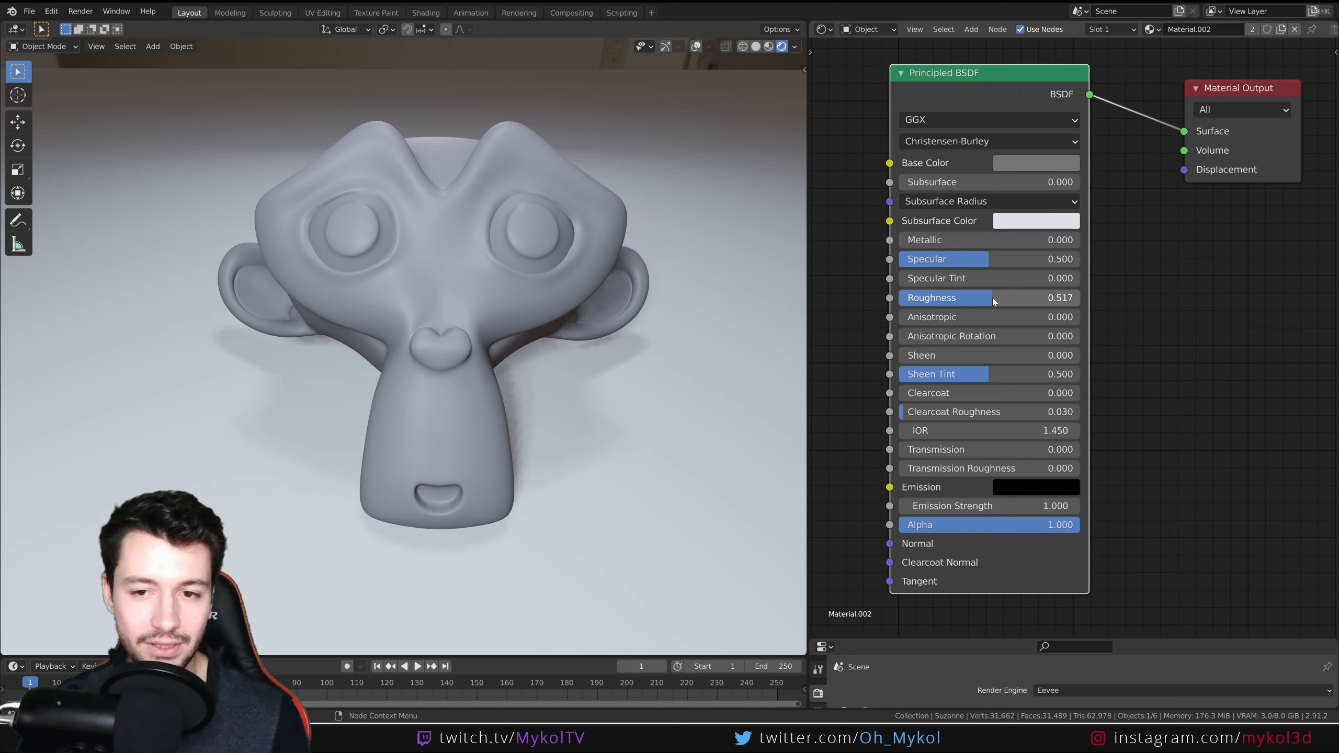
left_click_drag(991, 298, 898, 298)
middle_click_drag(442, 262, 439, 203)
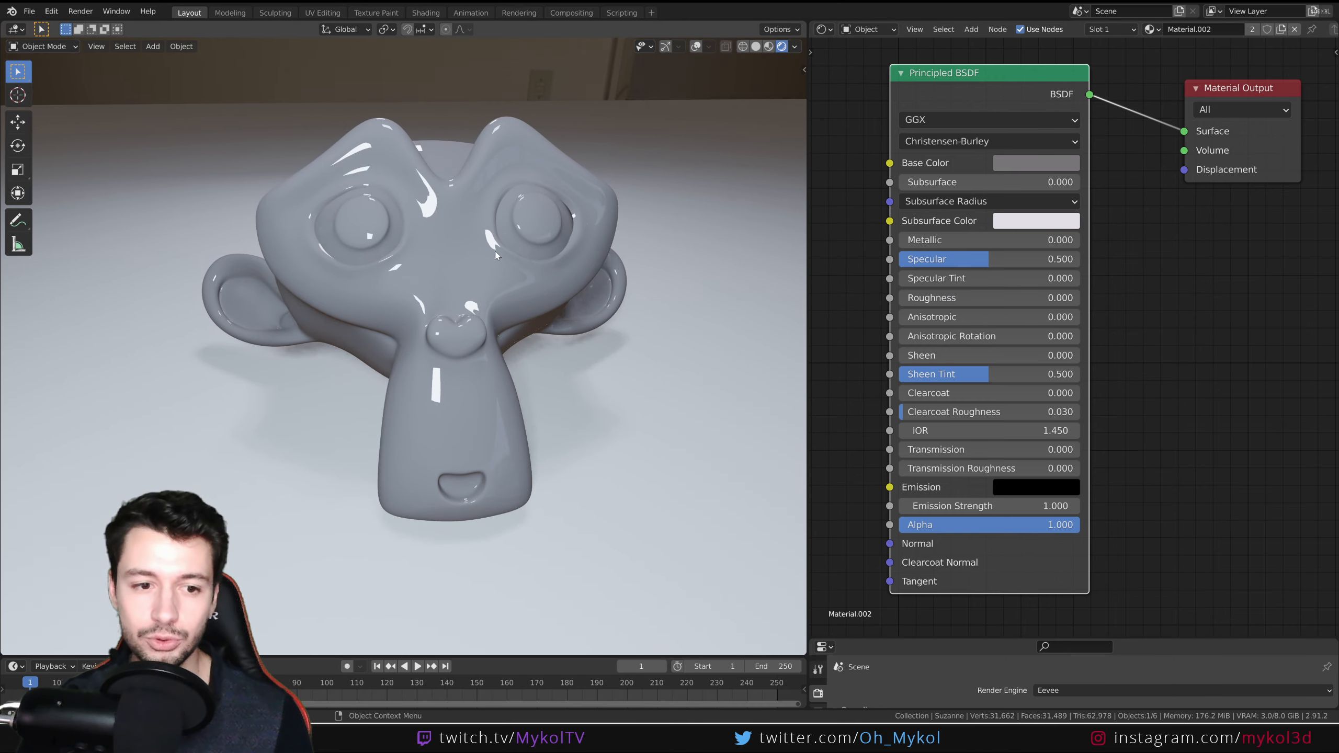
middle_click_drag(495, 256, 477, 280)
scroll(483, 268, "up", 2)
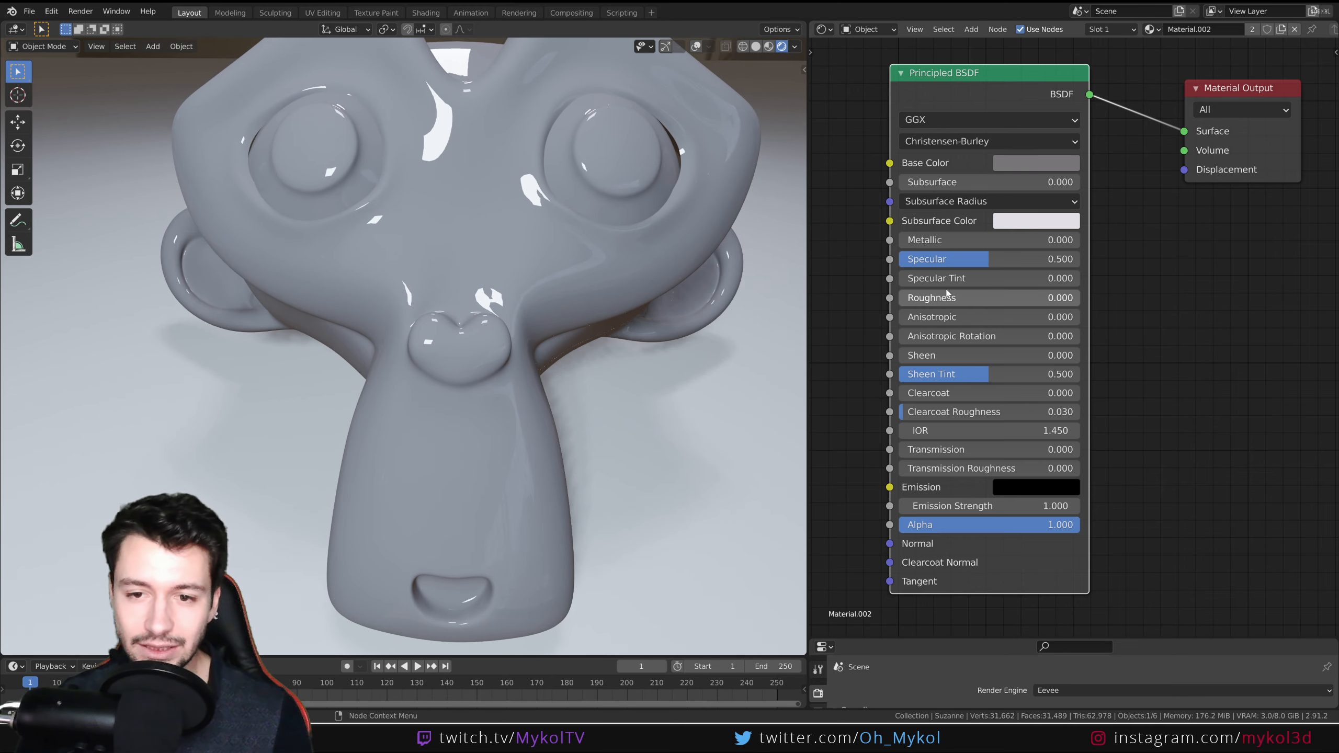
Raise Roughness to 1.000 for comparison, then set it to 0.5.
left_click_drag(938, 299, 1075, 299)
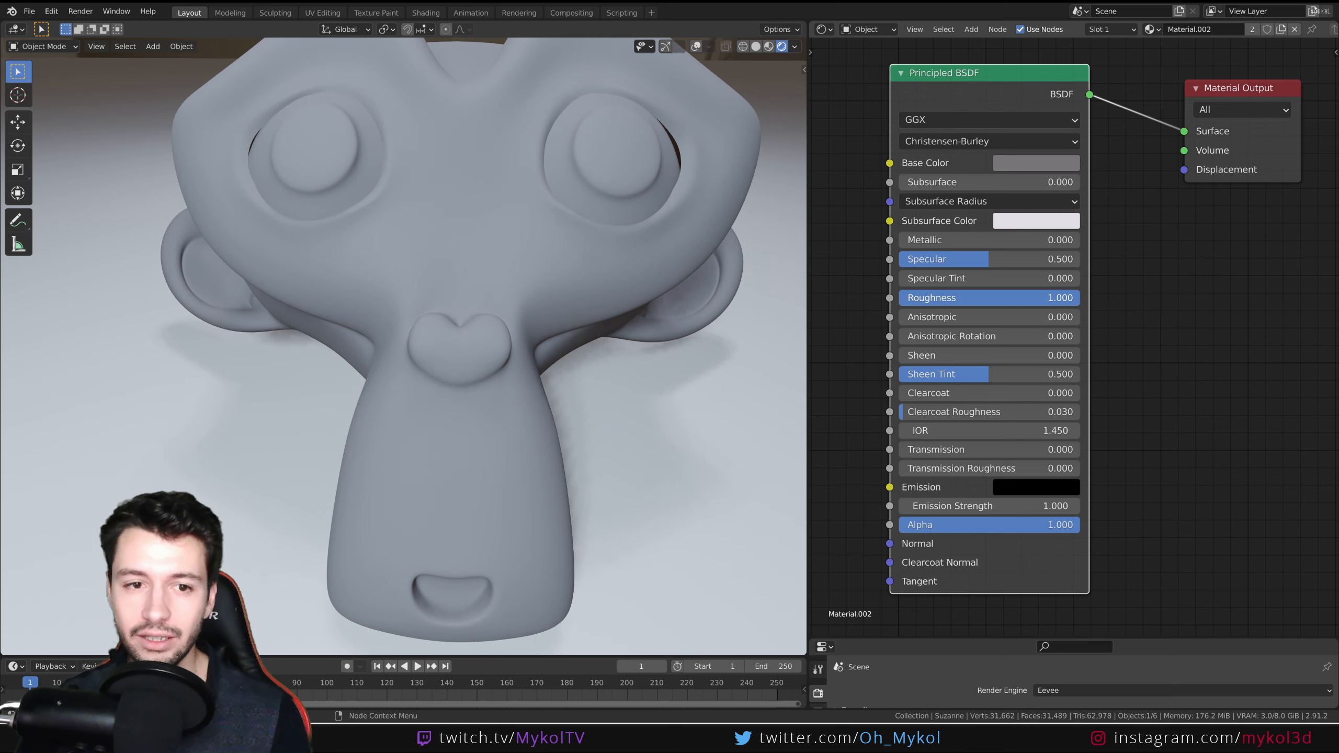
left_click(1013, 303)
type("0.5")
key("Return")
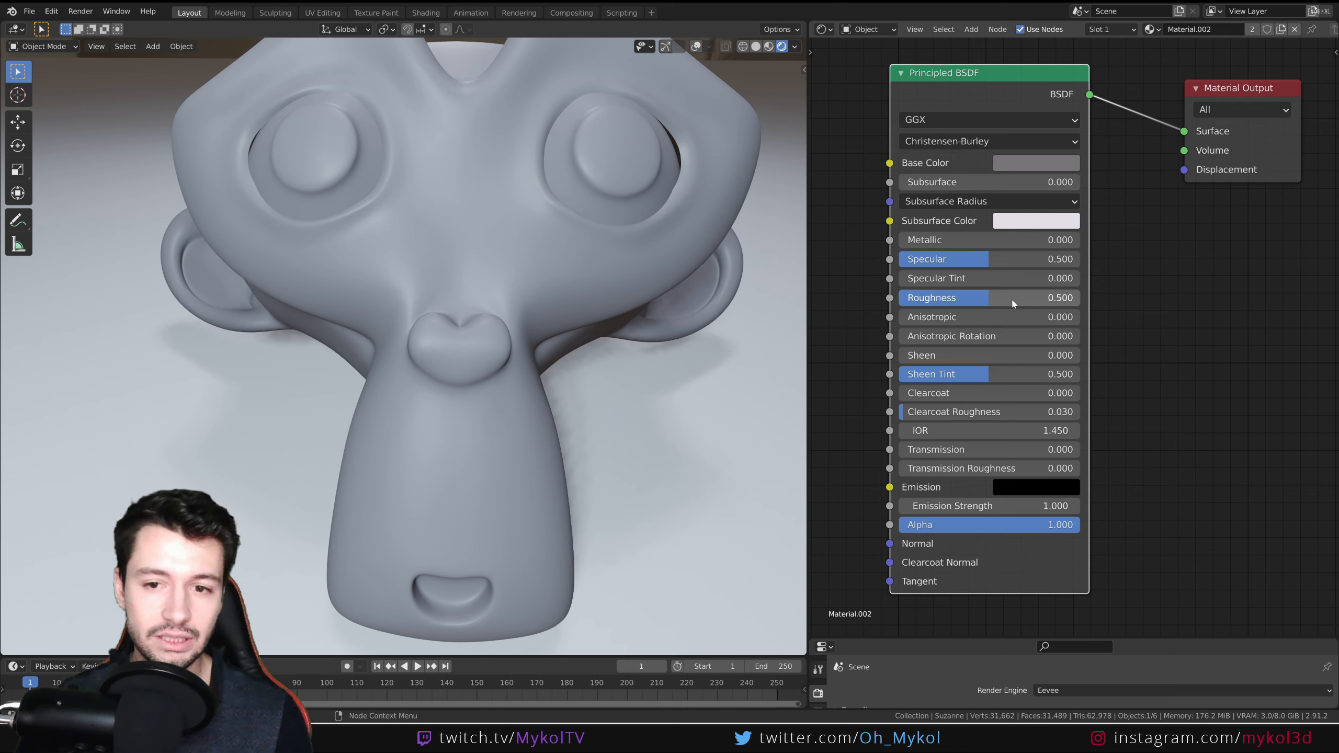
mouse_move(992, 301)
left_mouse_down()
mouse_move(967, 302)
mouse_move(979, 299)
left_mouse_up()
left_click(979, 300)
type("0.5")
key("Return")
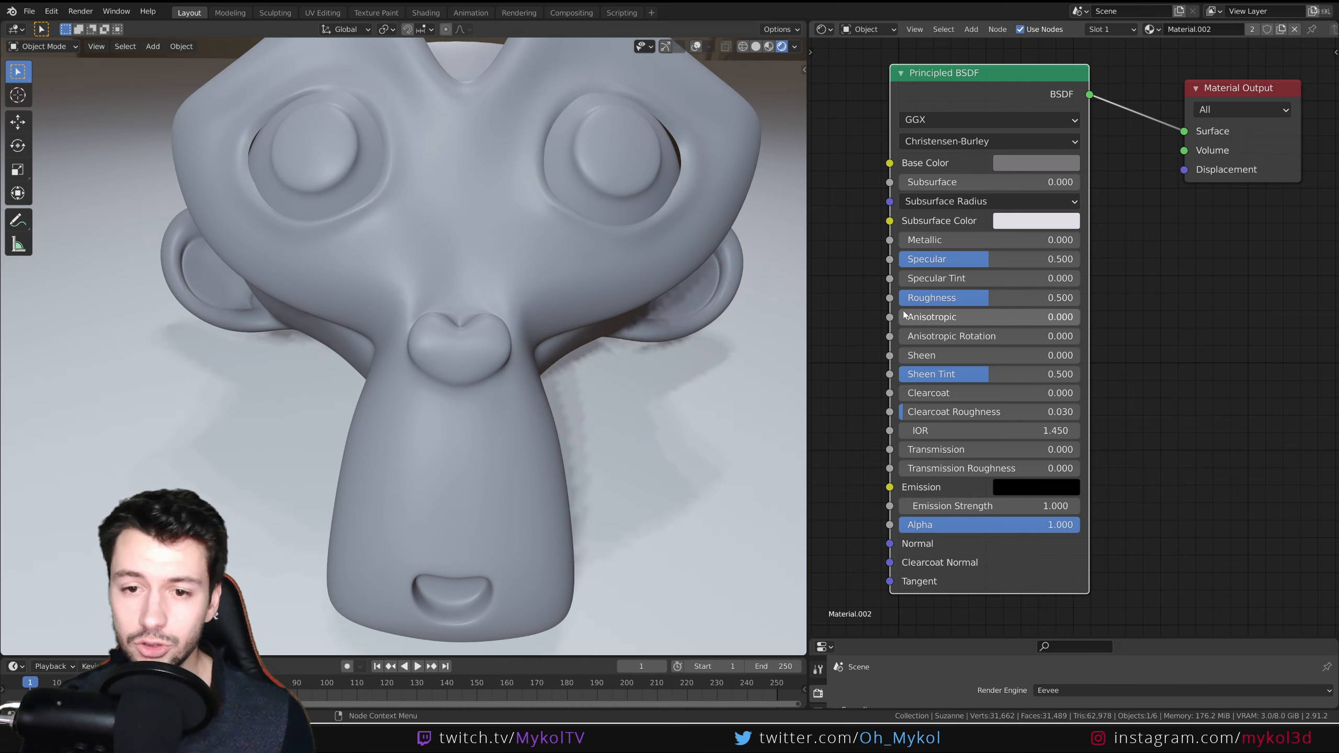
Turn on the viewport gizmos and overlays, with free space in view beside the monkey head.
scroll(946, 320, "down", 3)
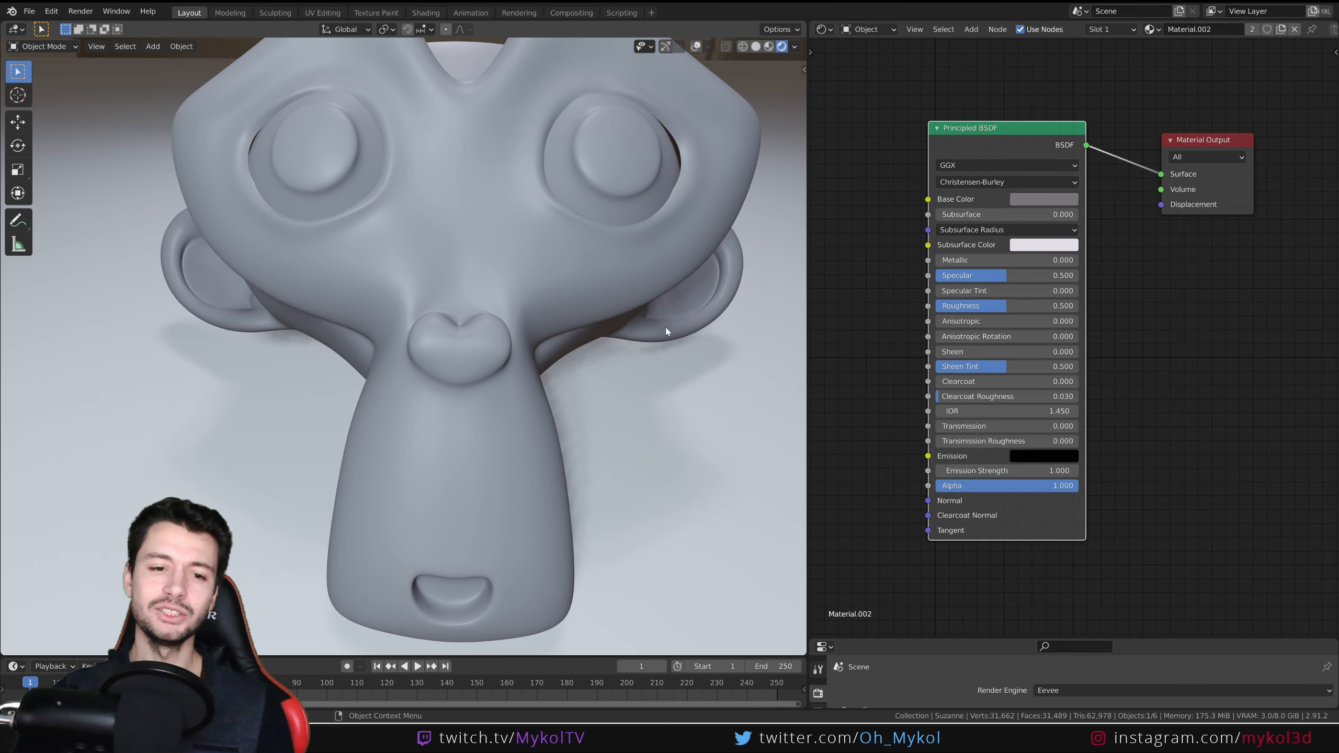
scroll(699, 318, "down", 5)
middle_click_drag(698, 318, 584, 310, "shift")
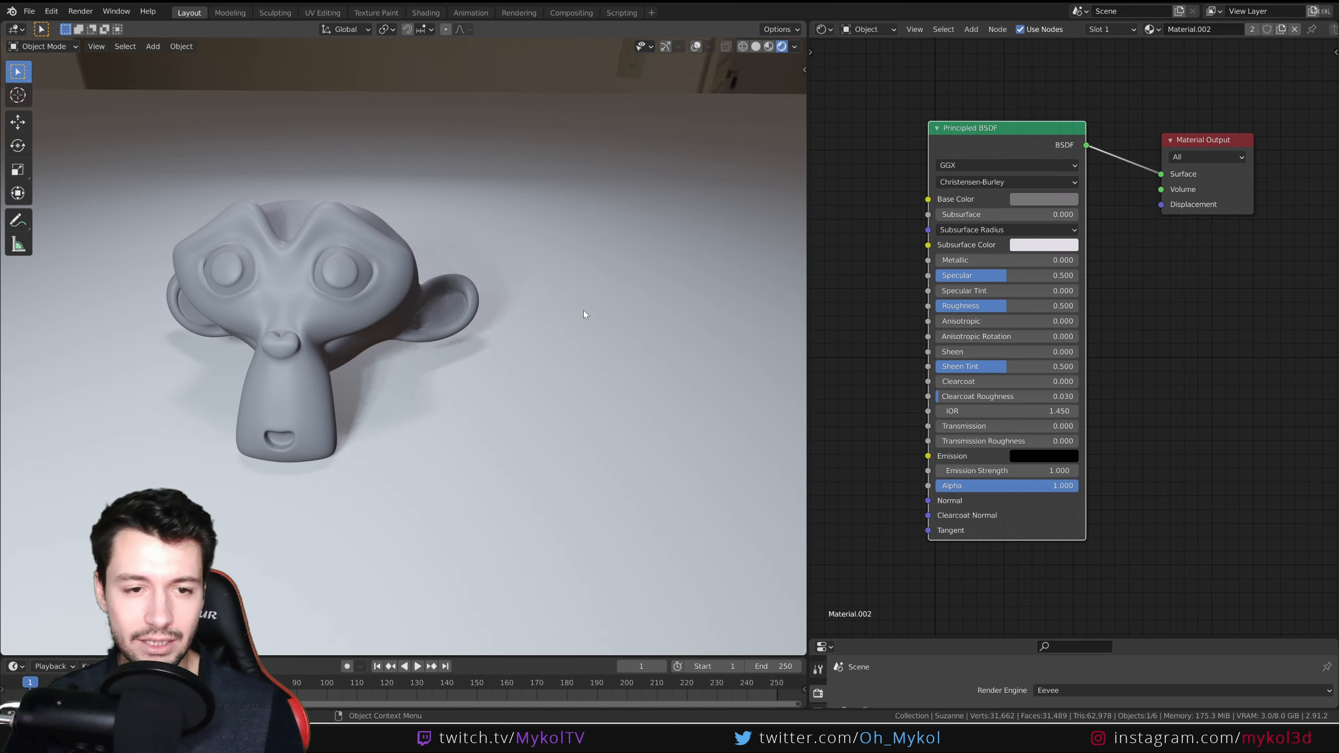
left_click(666, 46)
left_click(696, 46)
Add a cylinder mesh and move it along the X axis until it stands beside the monkey head.
key("shift+a")
mouse_move(449, 236)
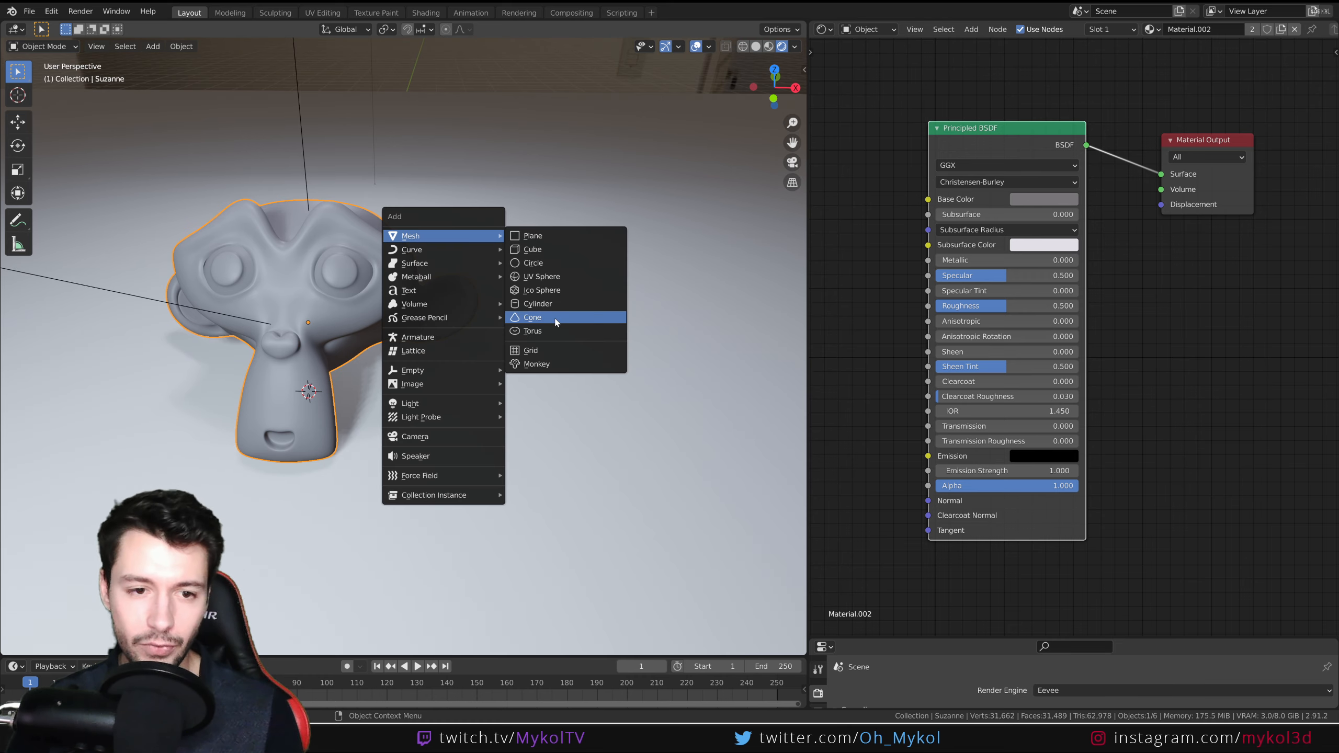
left_click(548, 303)
key("g")
key("x")
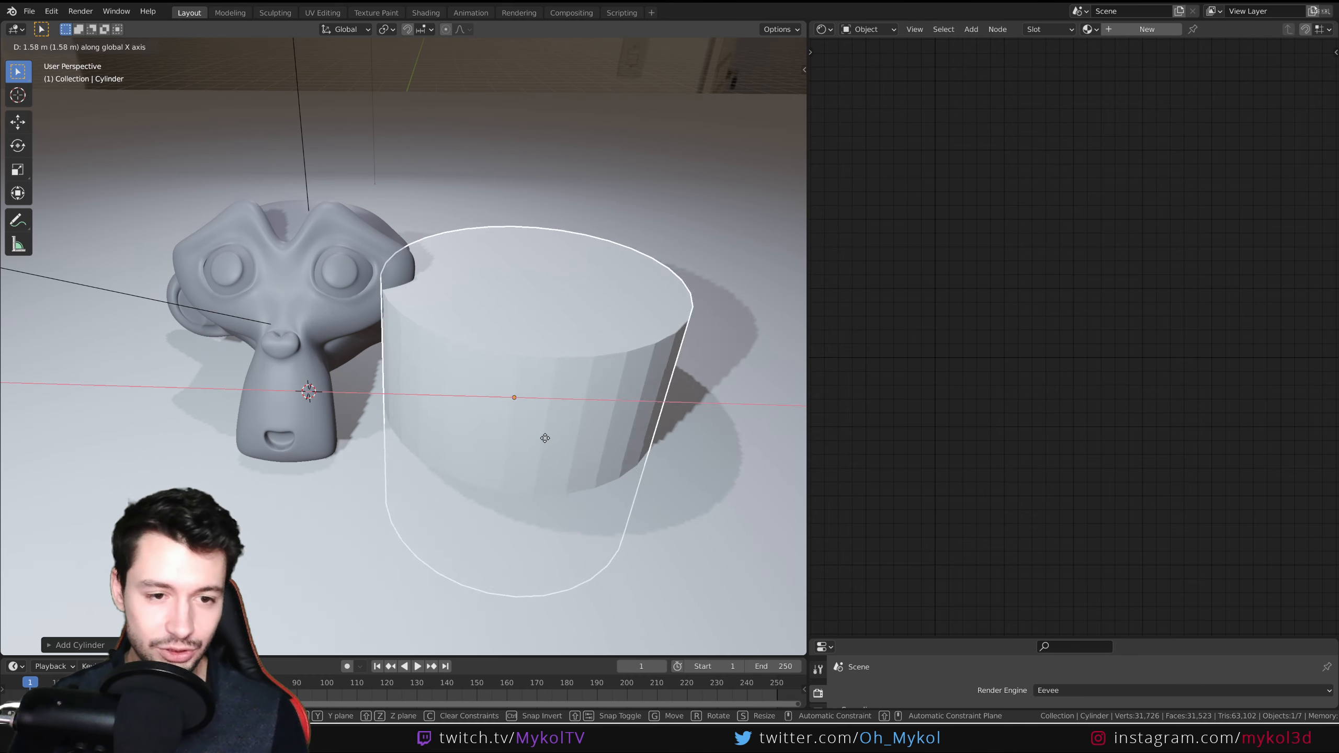
left_click(654, 376)
Shade the cylinder smooth and add an Edge Split modifier to it.
right_click(654, 377)
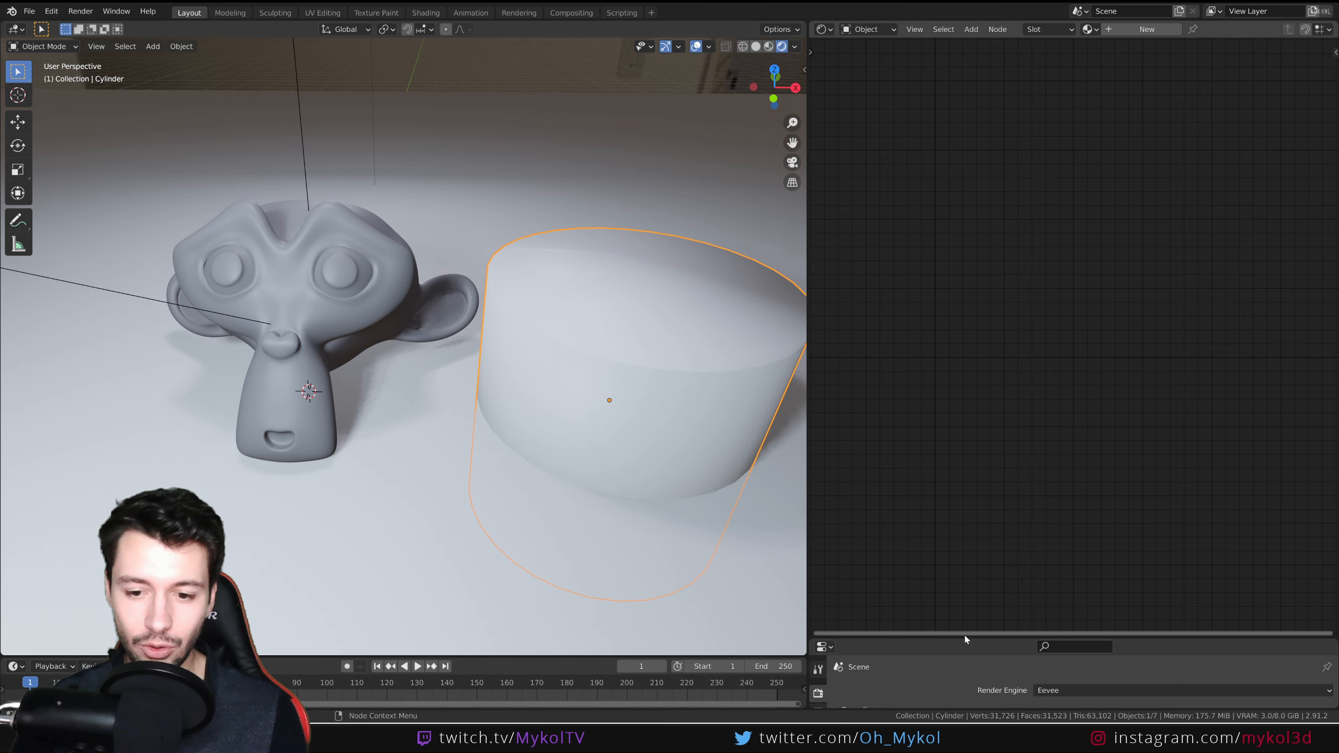
left_click_drag(965, 638, 926, 436)
left_click(817, 608)
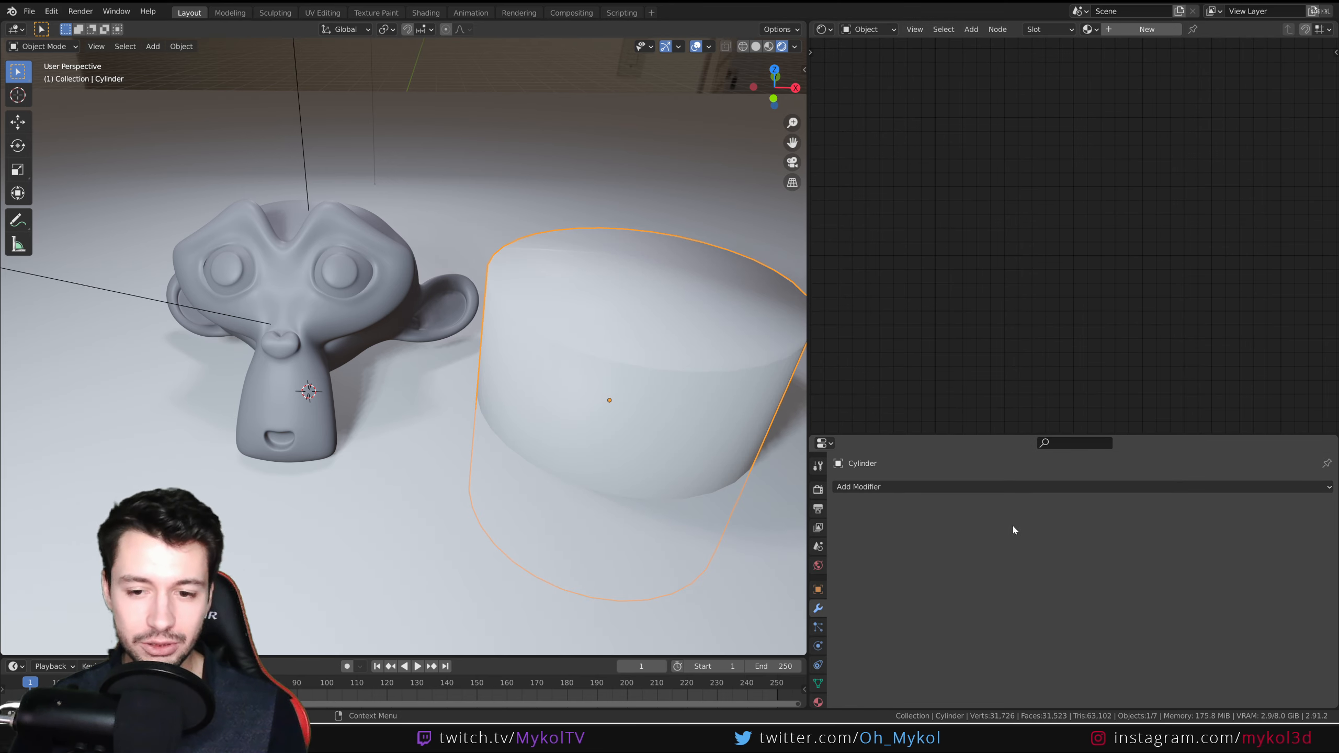
left_click(976, 488)
left_click(989, 295)
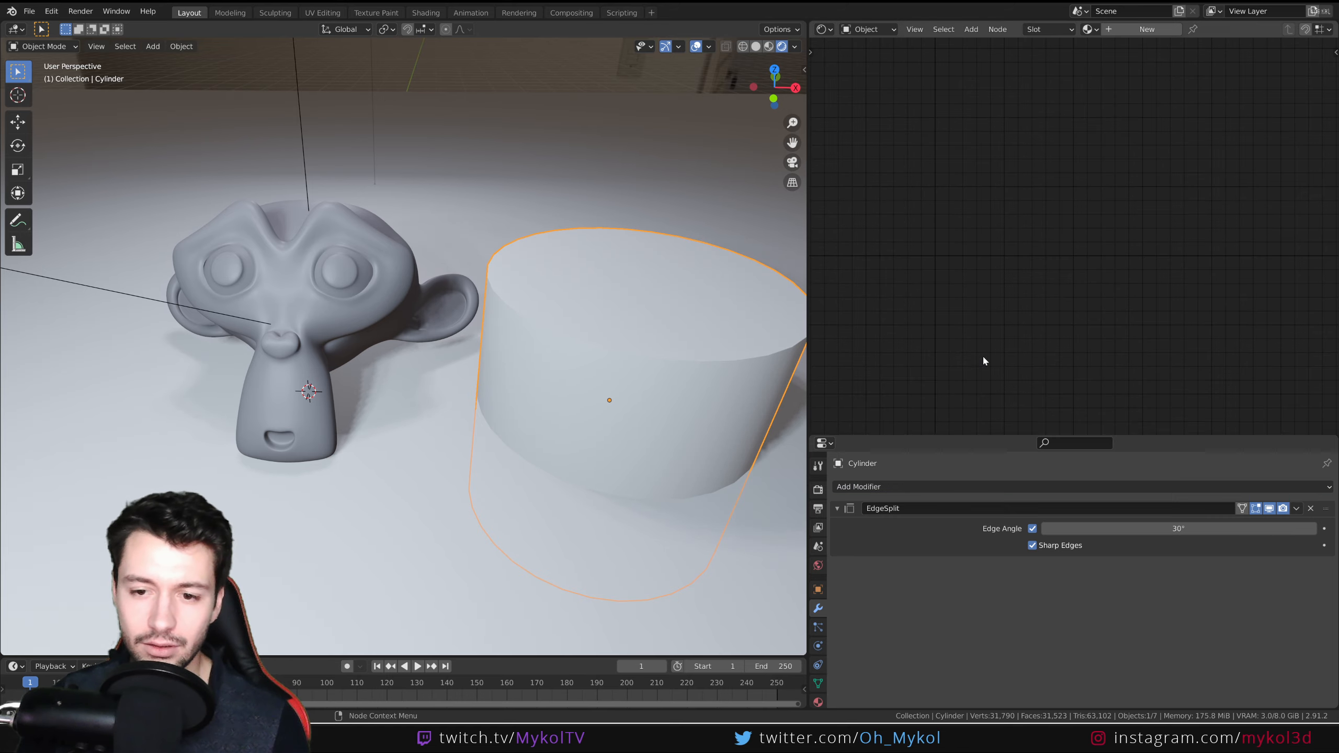
left_click_drag(989, 432, 990, 692)
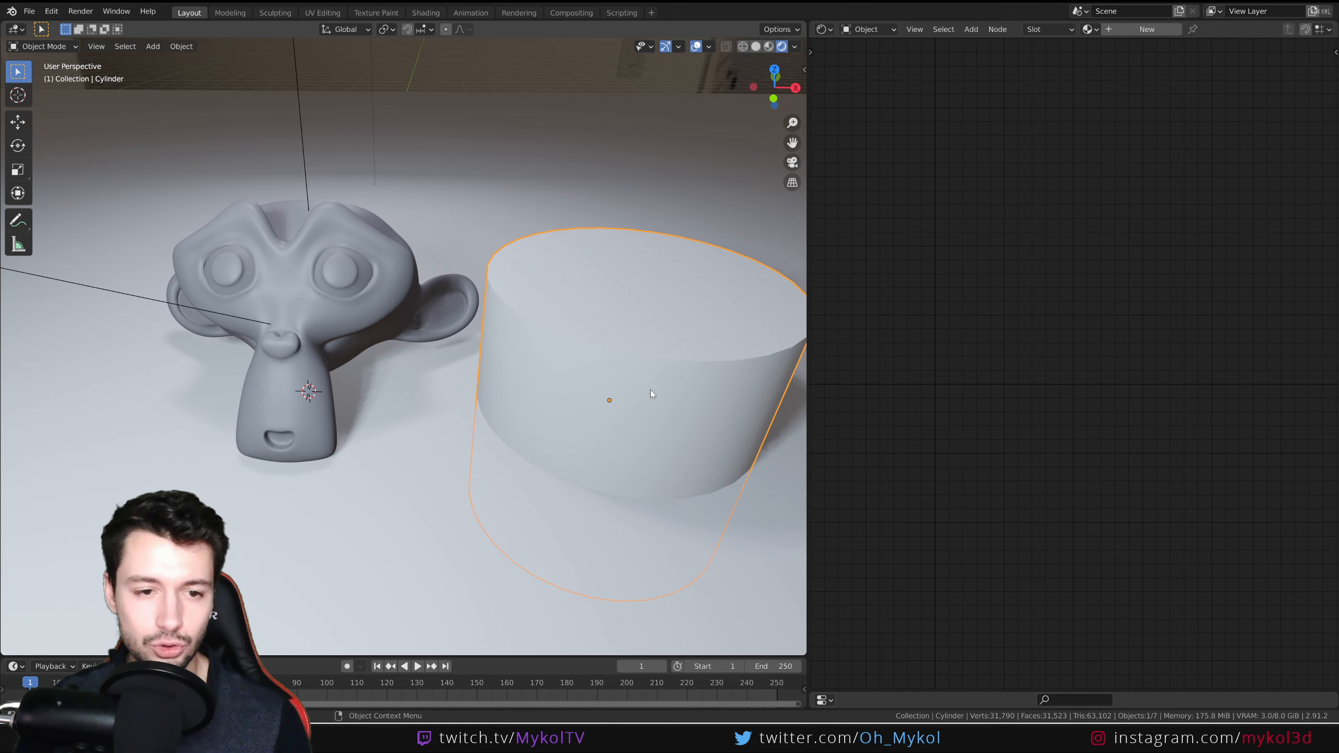
Create a new material for the cylinder and bring its shader nodes into view.
middle_click_drag(650, 389, 593, 417)
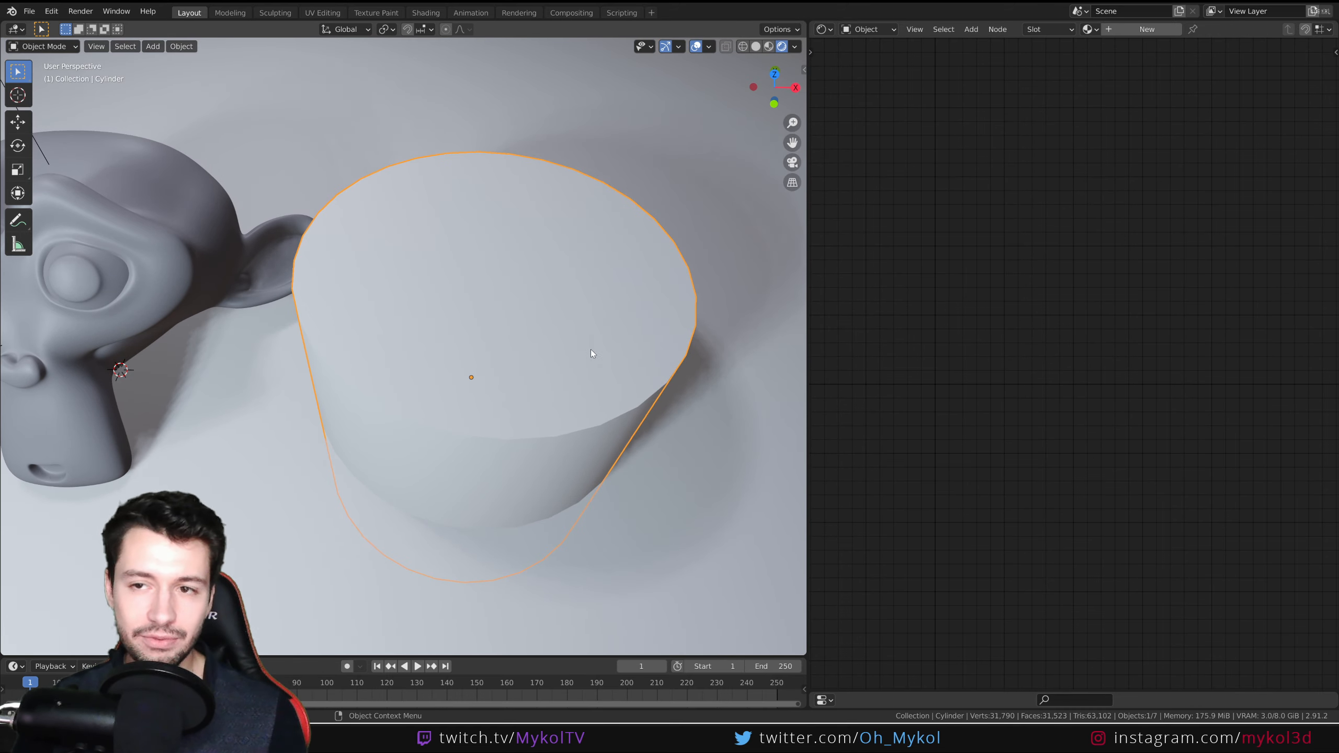
left_click(1086, 30)
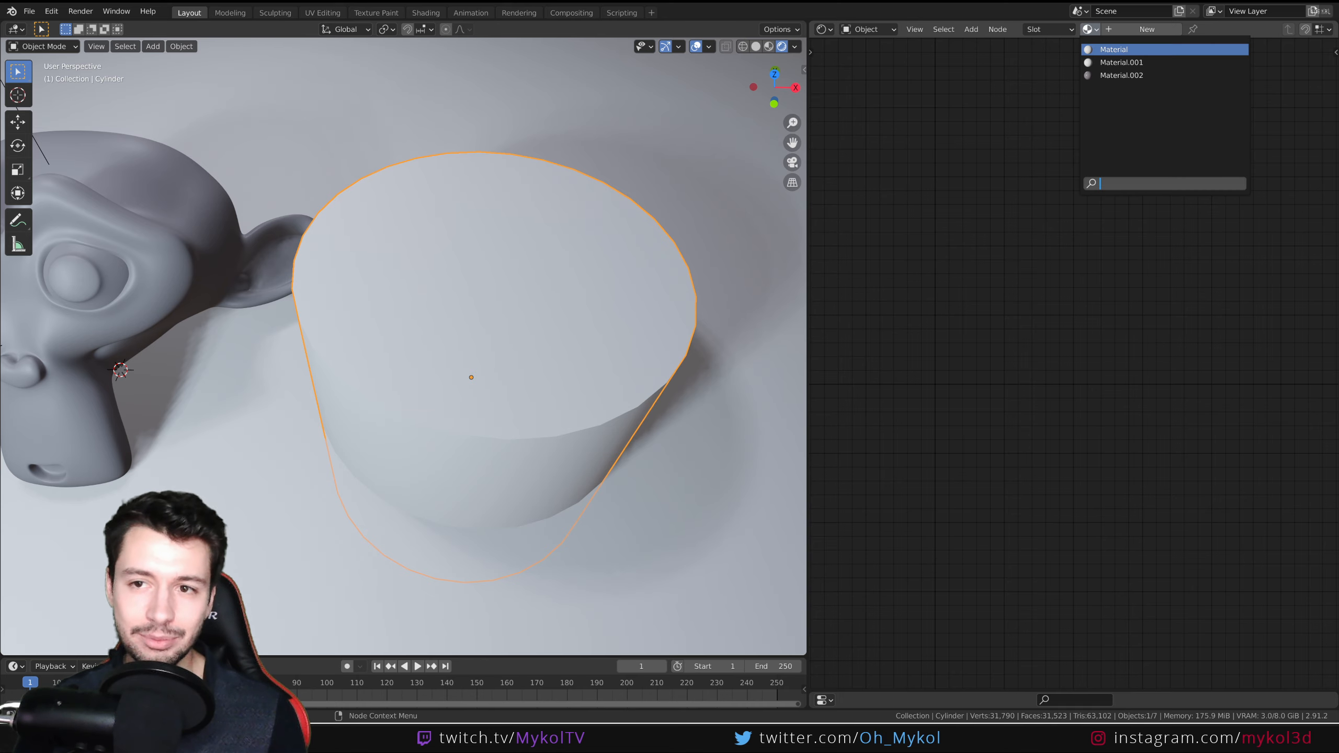
left_click(1119, 29)
middle_click_drag(1081, 367, 1073, 312)
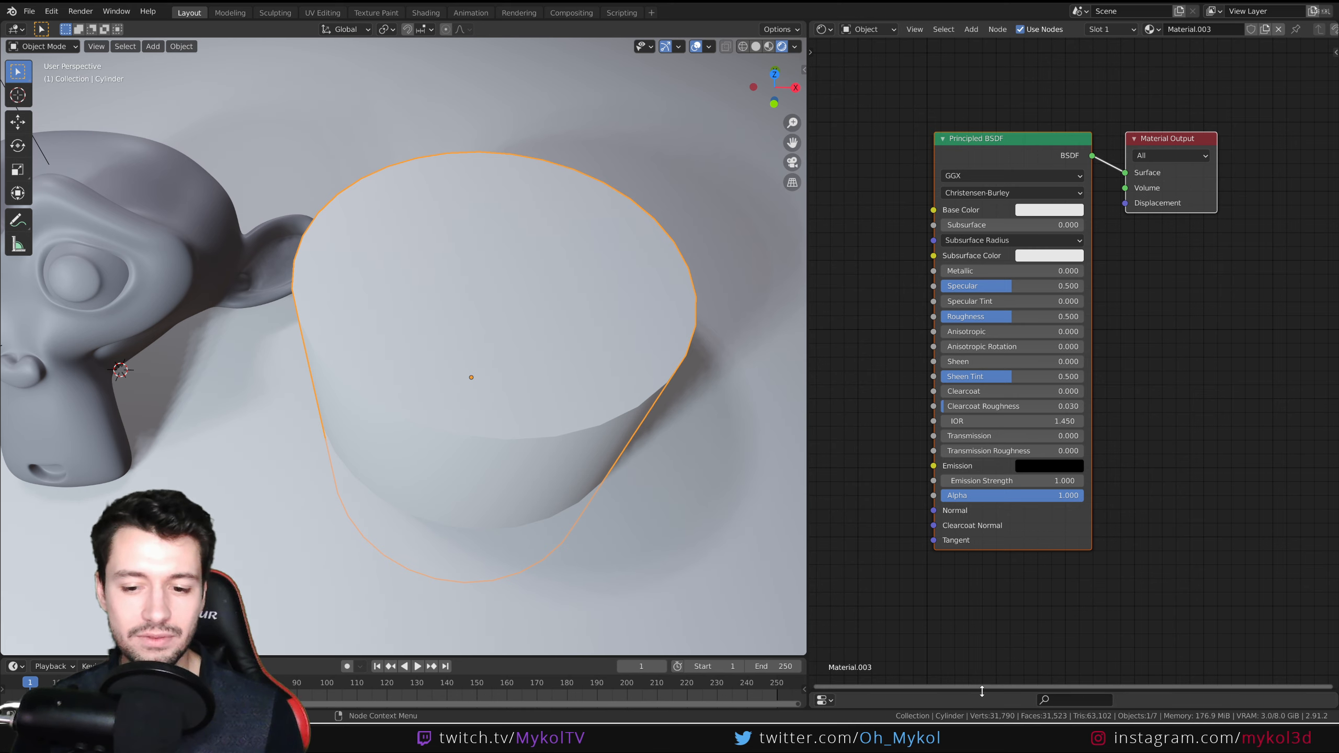
Switch the scene's render engine to Cycles.
left_click_drag(970, 692, 996, 443)
left_click(818, 499)
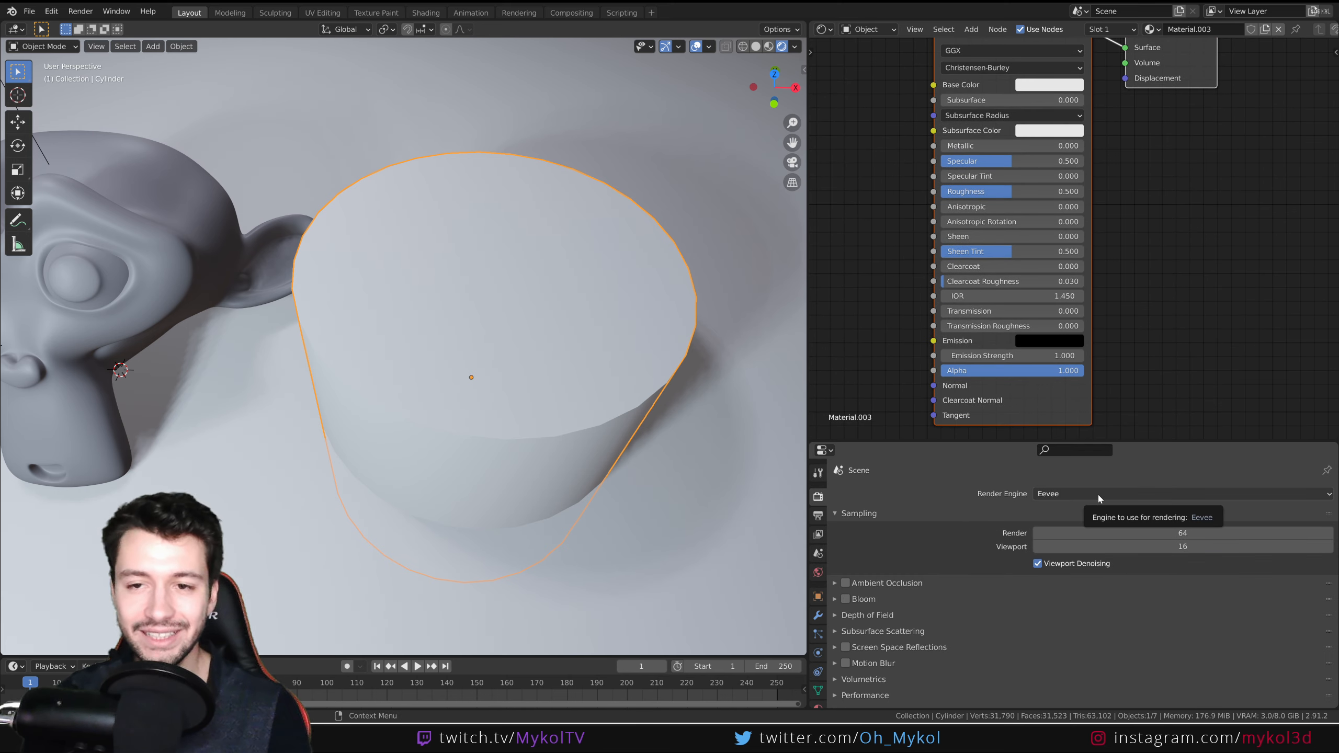
left_click(1050, 494)
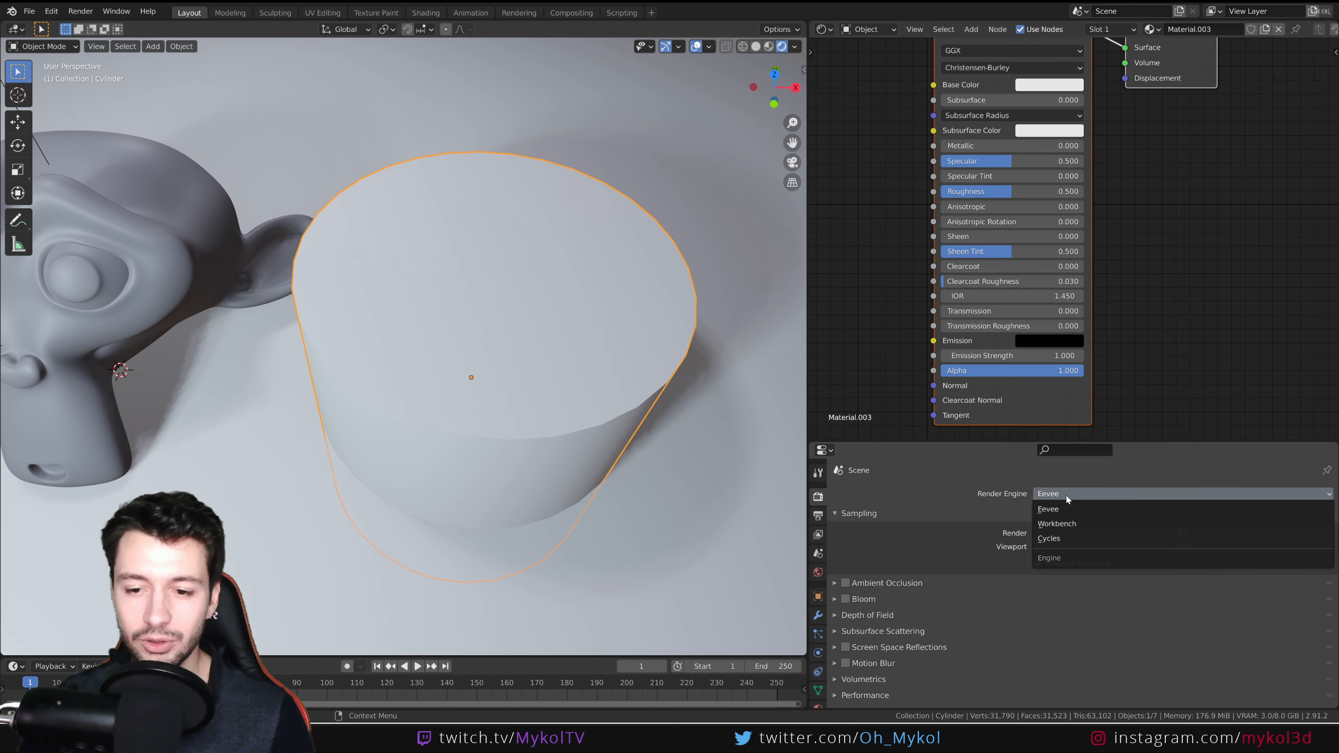
left_click(1054, 539)
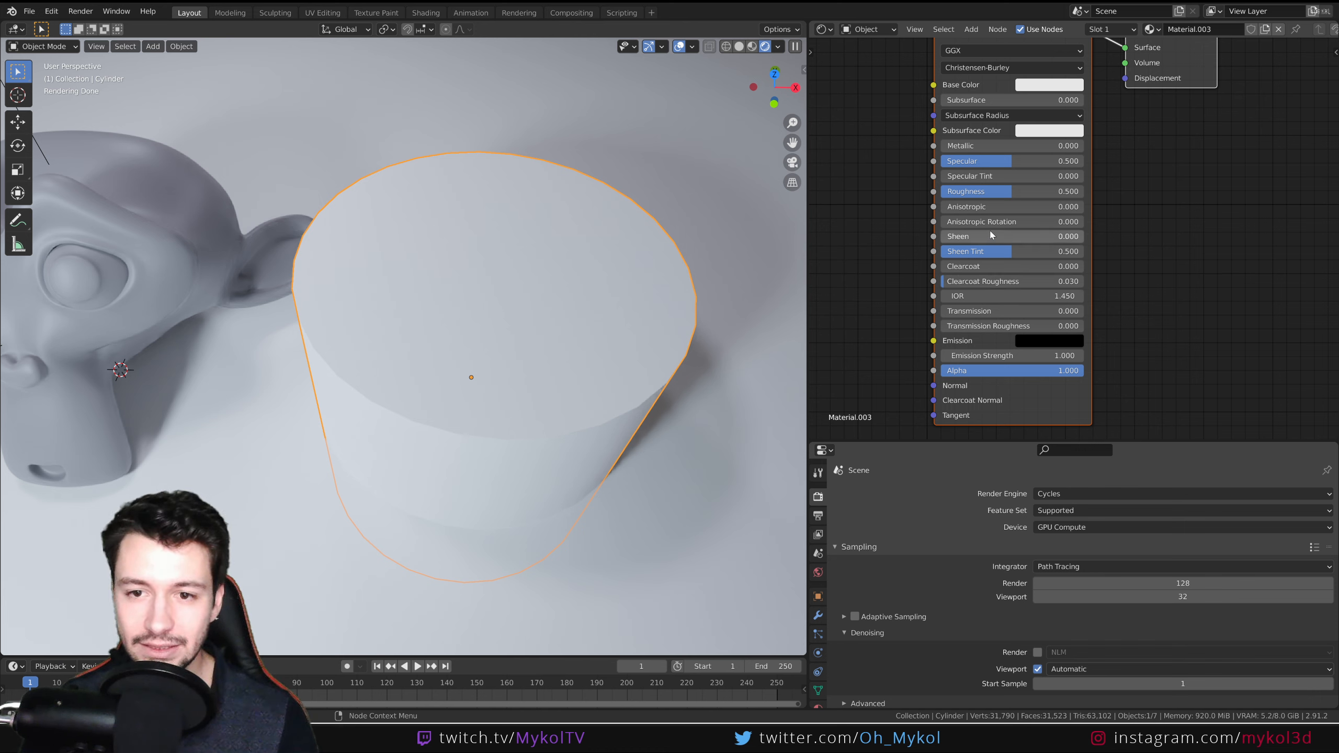
Set the cylinder material's Anisotropic to 1.000 and lower its Roughness to about 0.205.
left_click_drag(970, 206, 1082, 206)
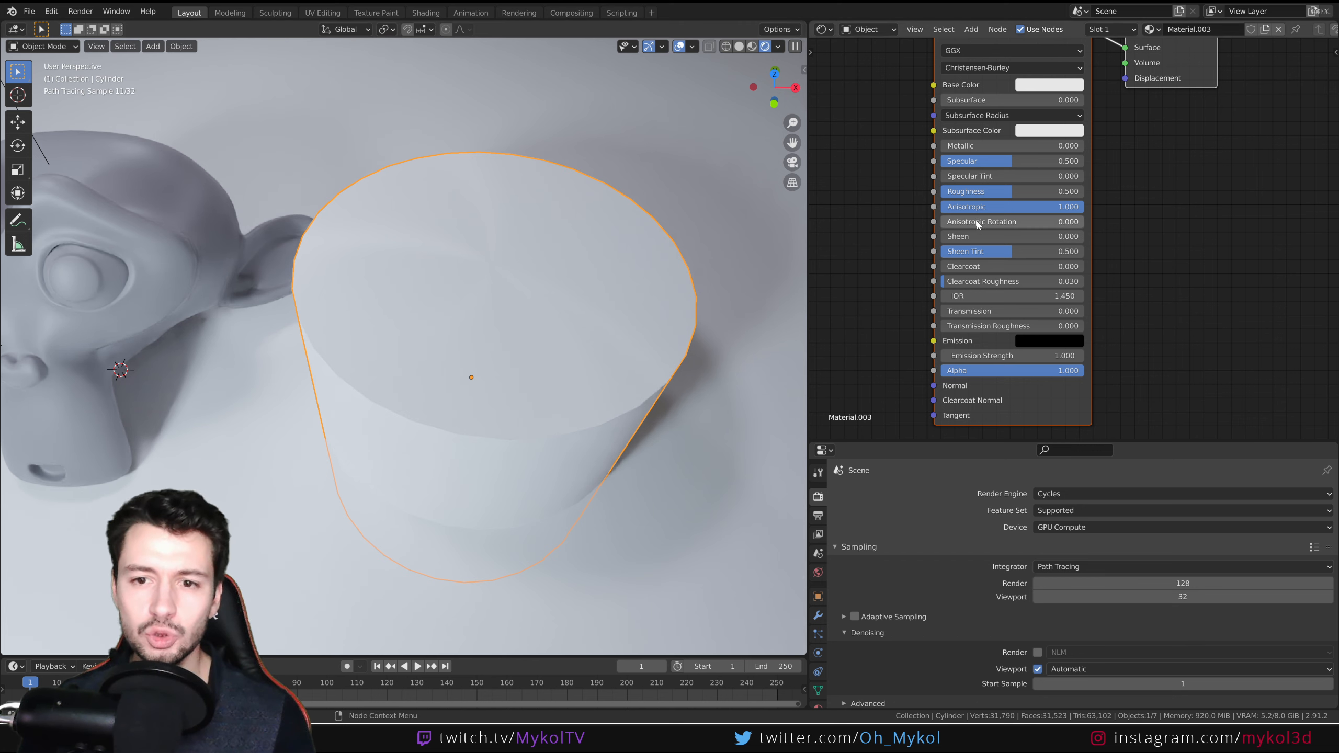
left_click_drag(1004, 192, 971, 191)
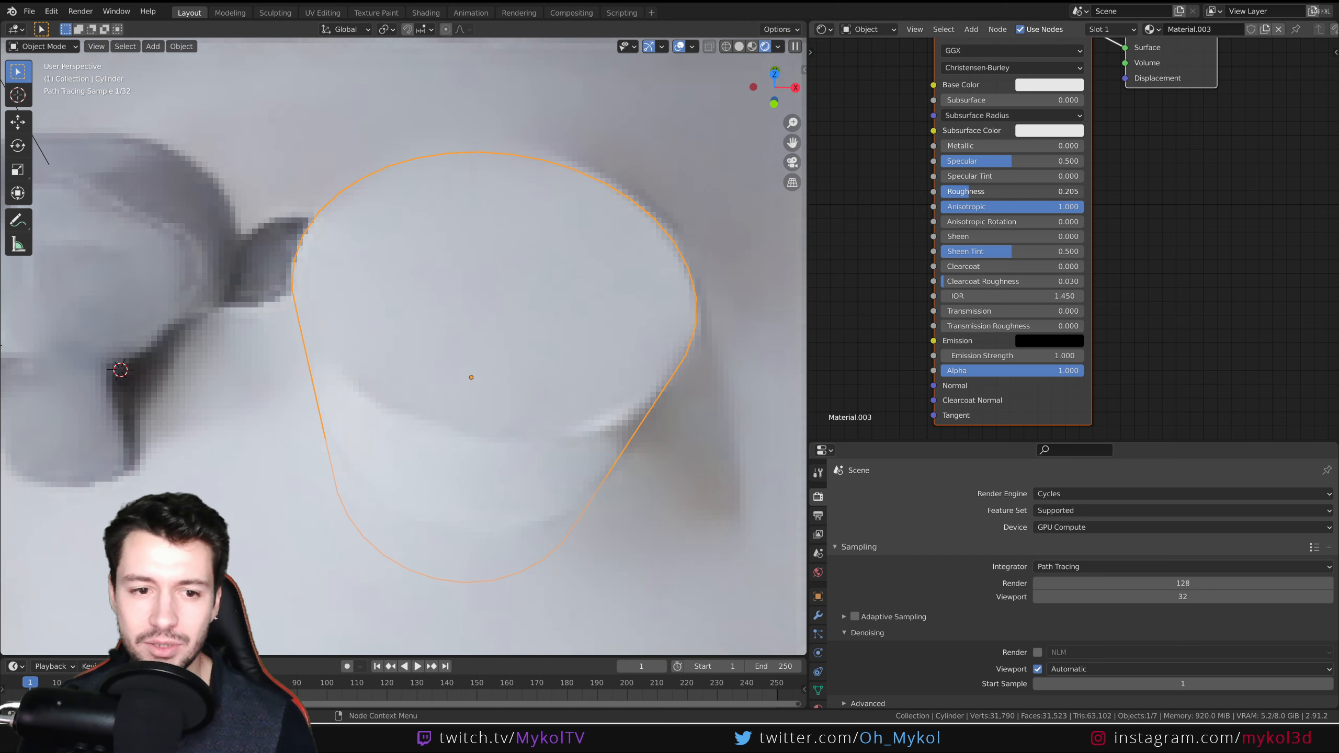